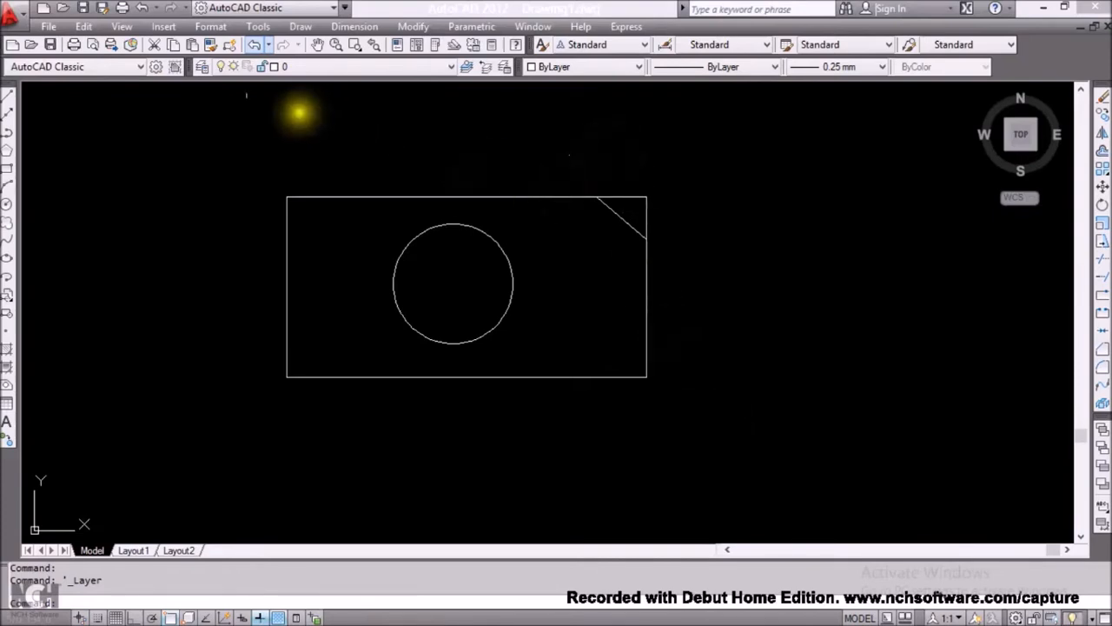
- Open the Layer Properties Manager and switch the current layer 0 off and back on
click(210, 27)
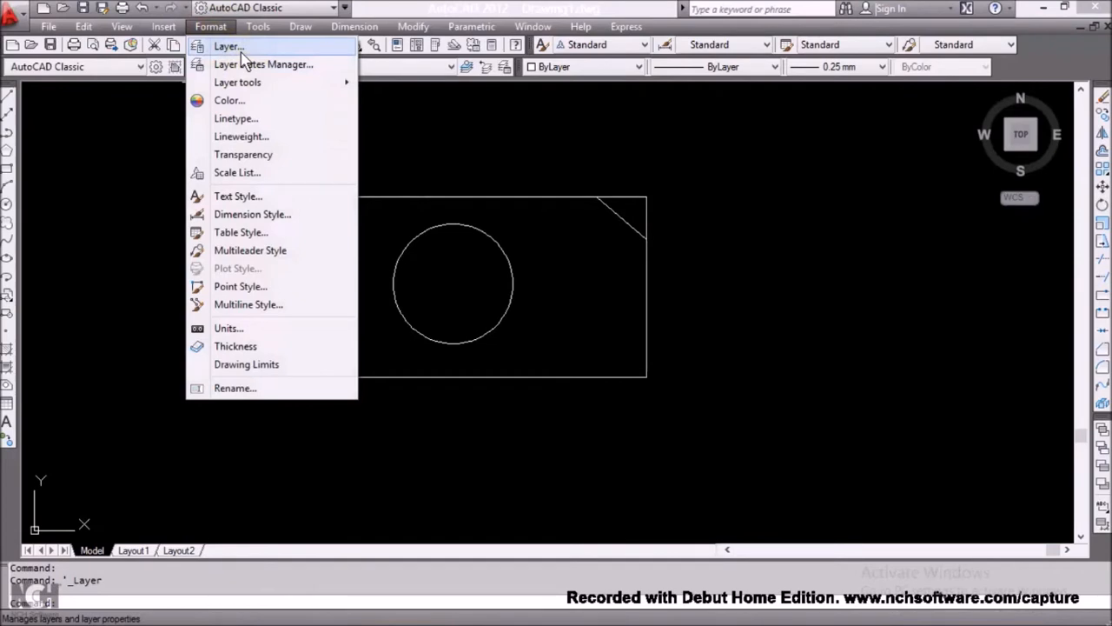
click(242, 50)
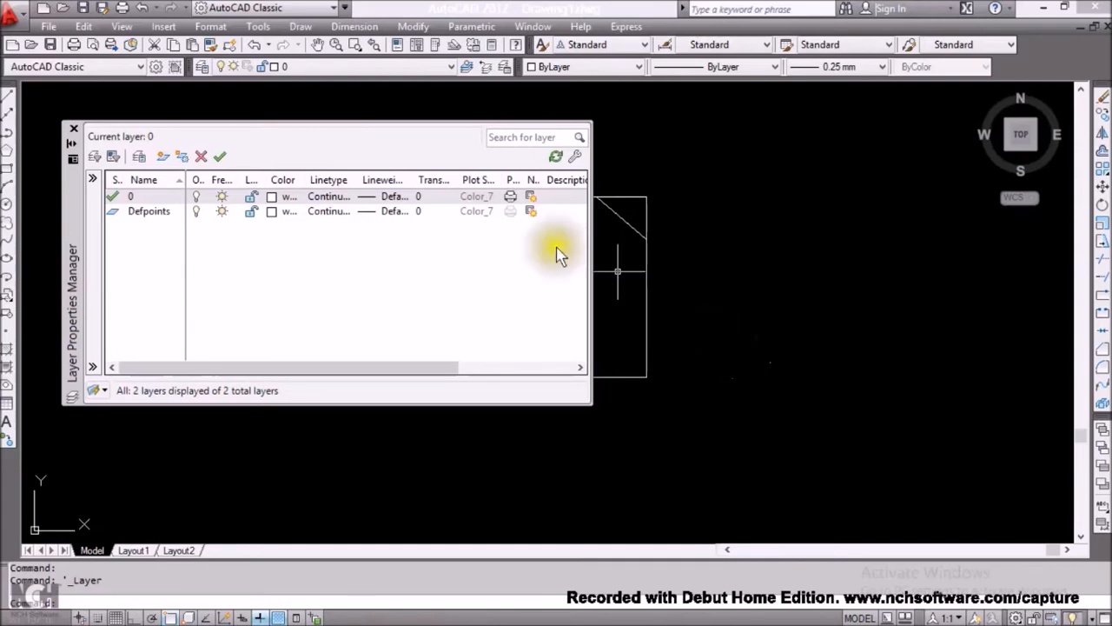
click(196, 196)
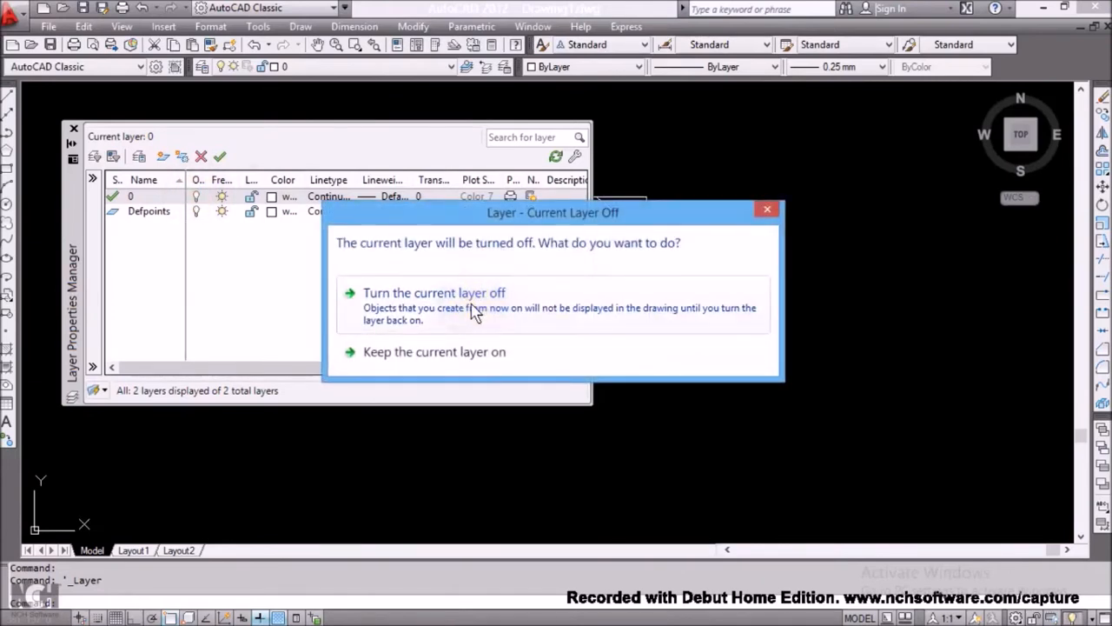
click(474, 311)
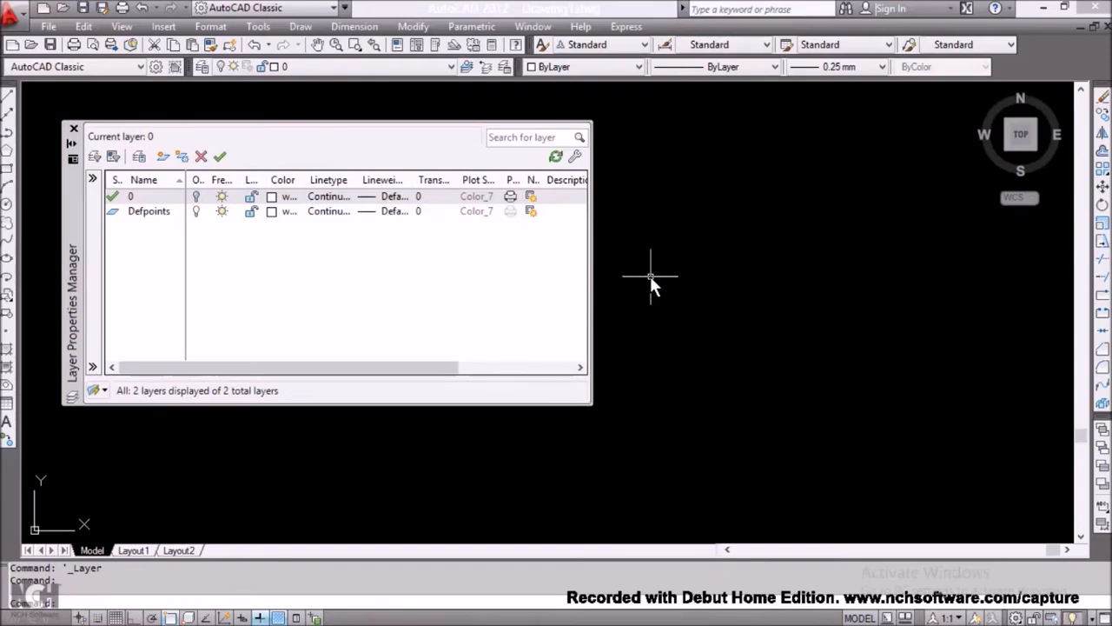
click(200, 199)
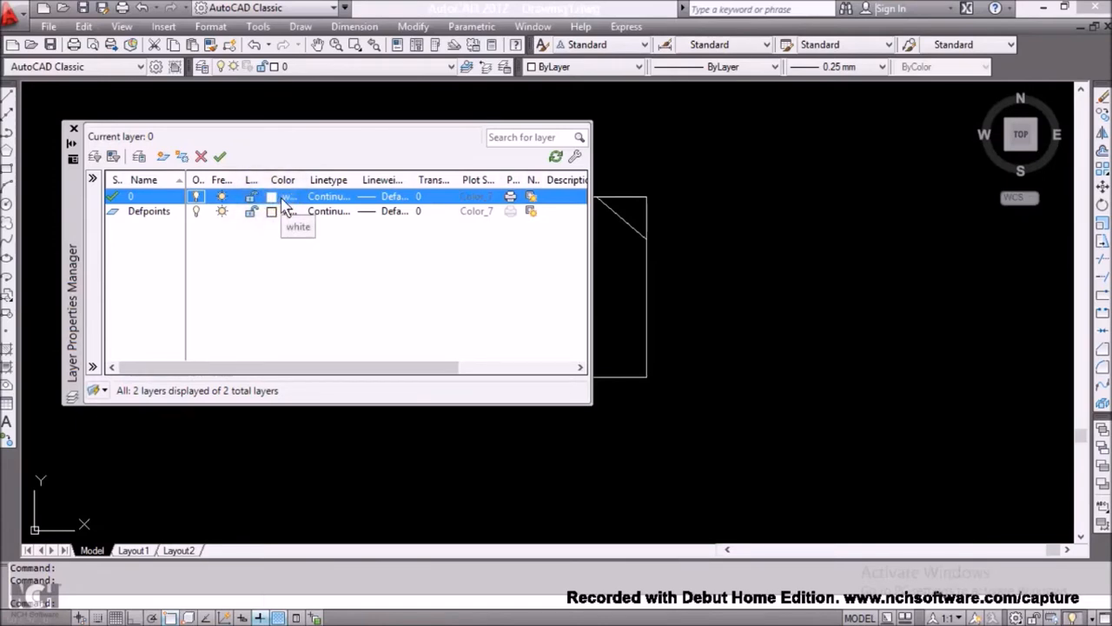
click(283, 199)
click(346, 200)
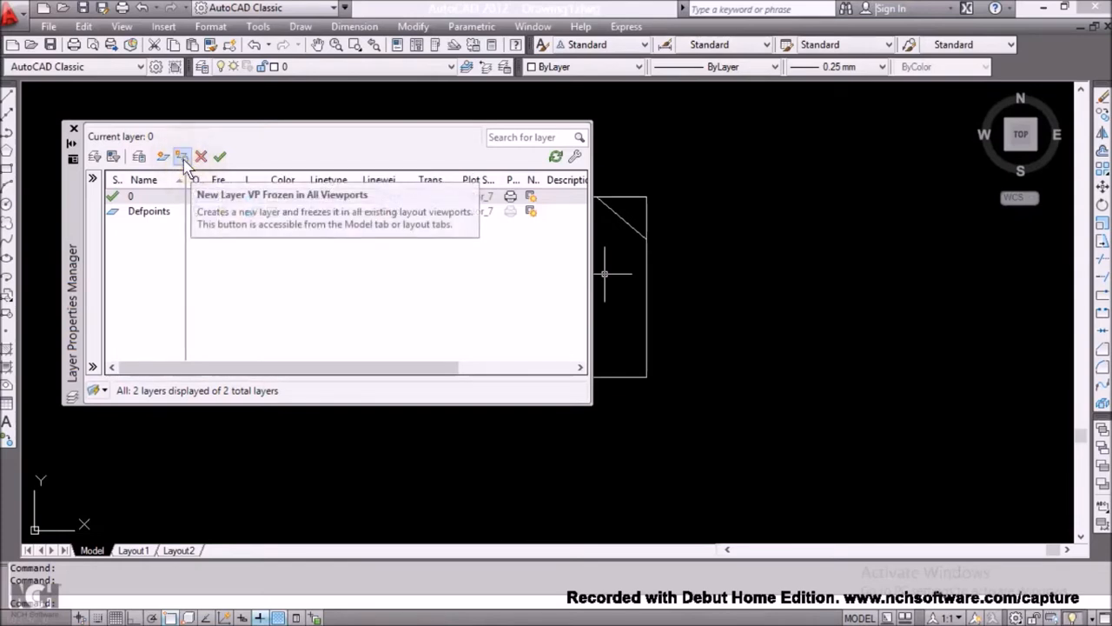
- Create a layer named DIM that is frozen in all viewports and set its colour to red
click(181, 157)
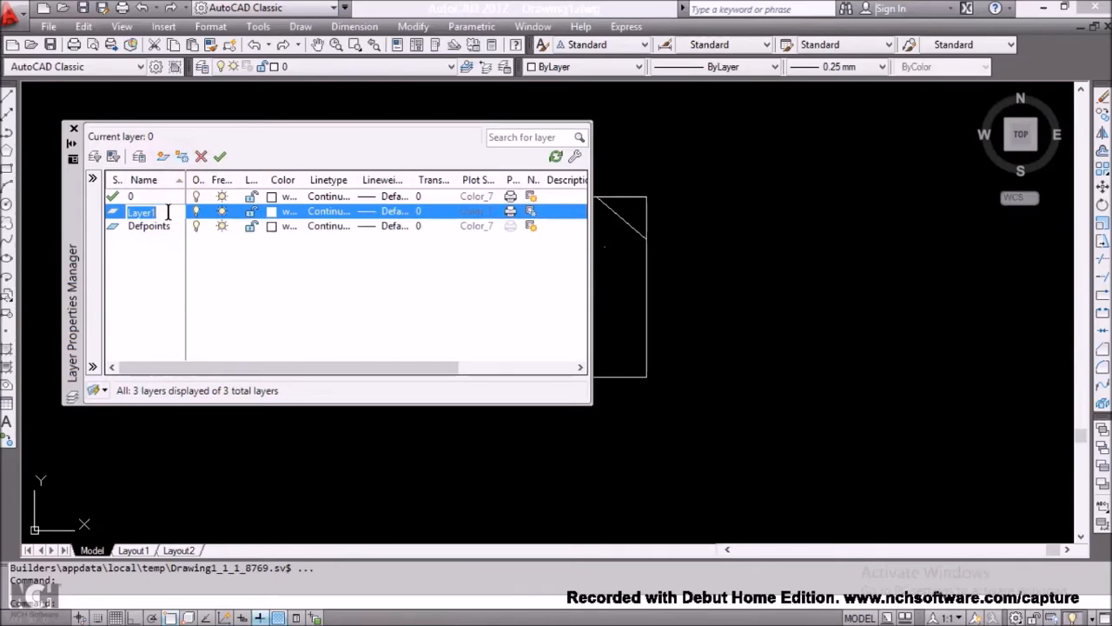
text(DIM)
click(276, 213)
click(277, 213)
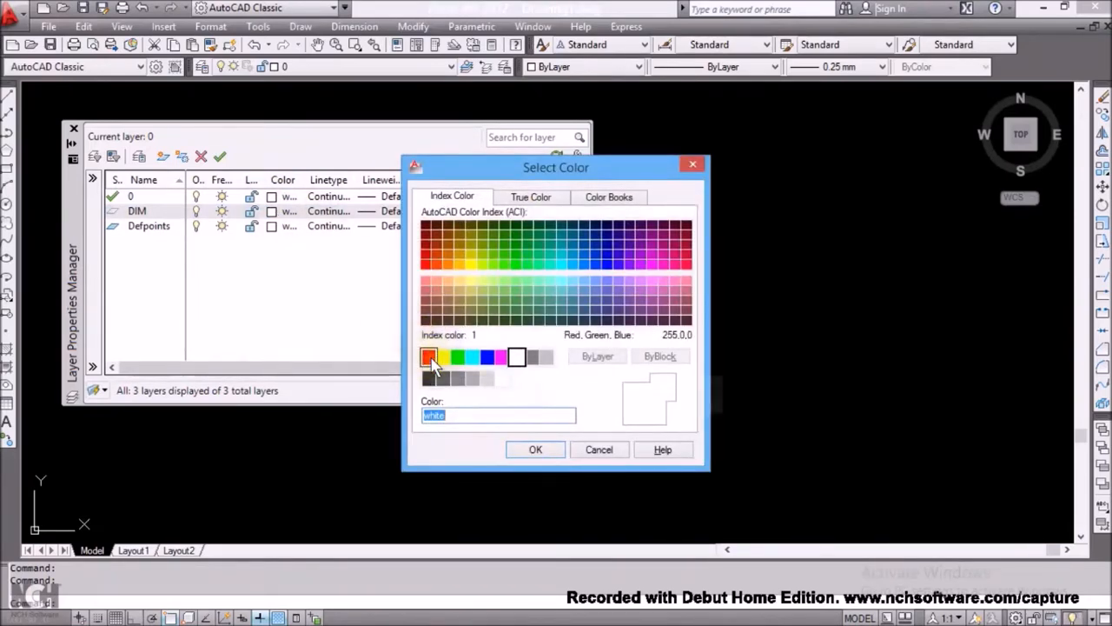
click(430, 358)
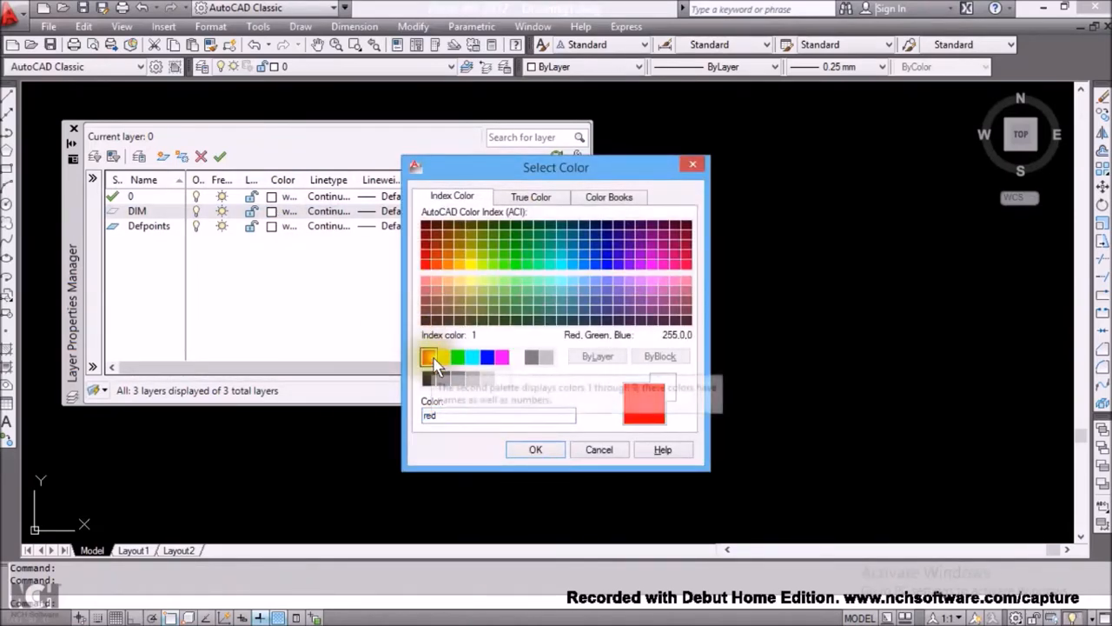
click(535, 449)
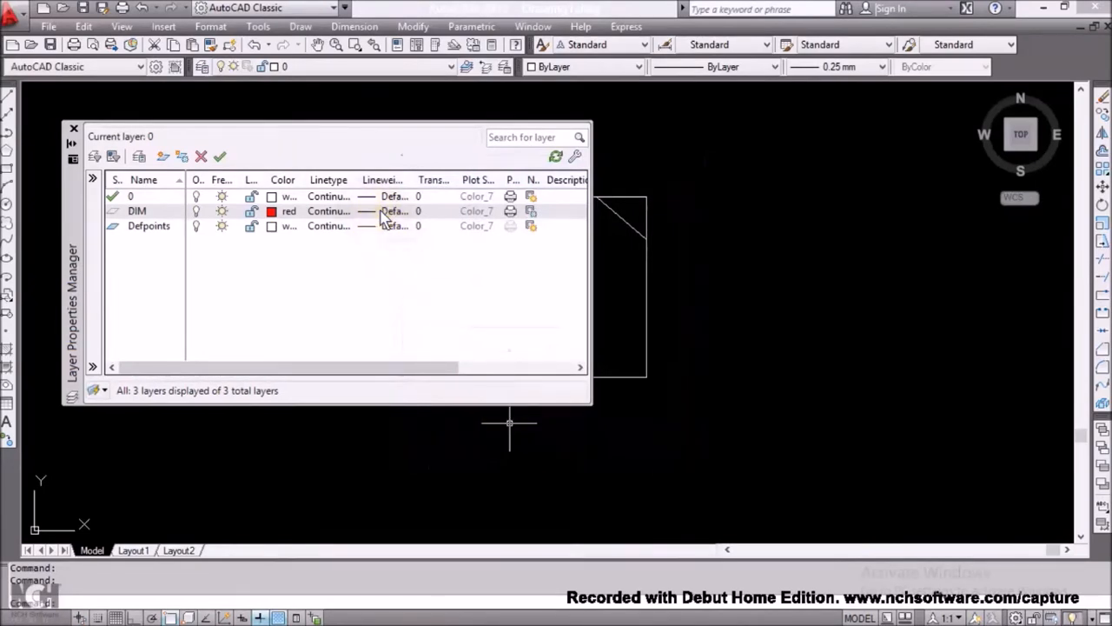
- Keep the Continuous linetype for the DIM layer and set its lineweight to 0.20 mm
click(331, 212)
click(331, 217)
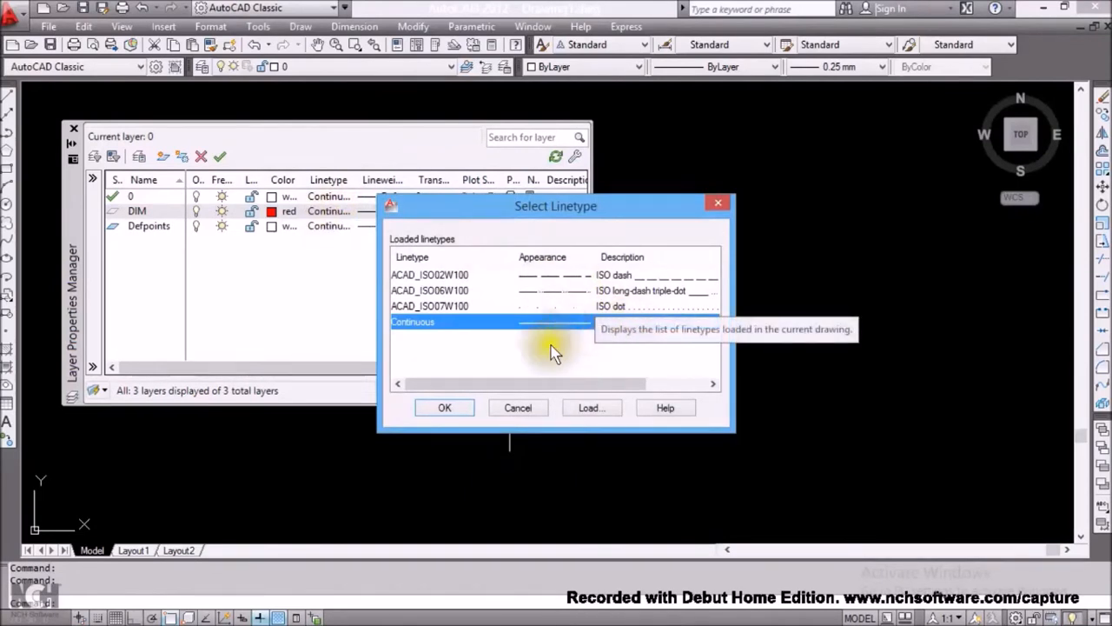
click(444, 408)
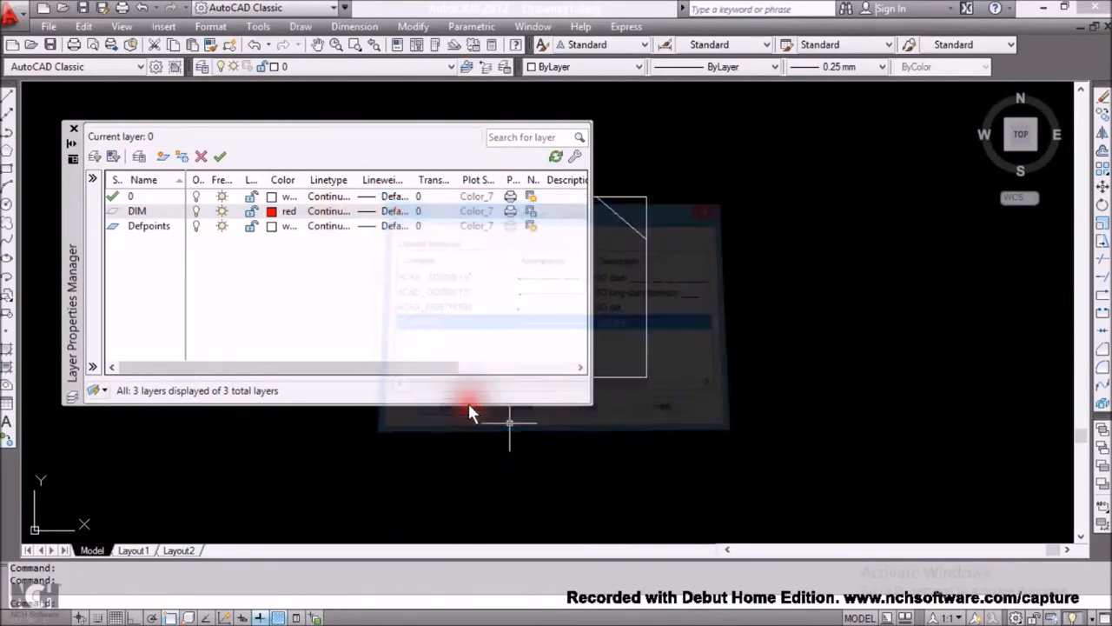
click(392, 212)
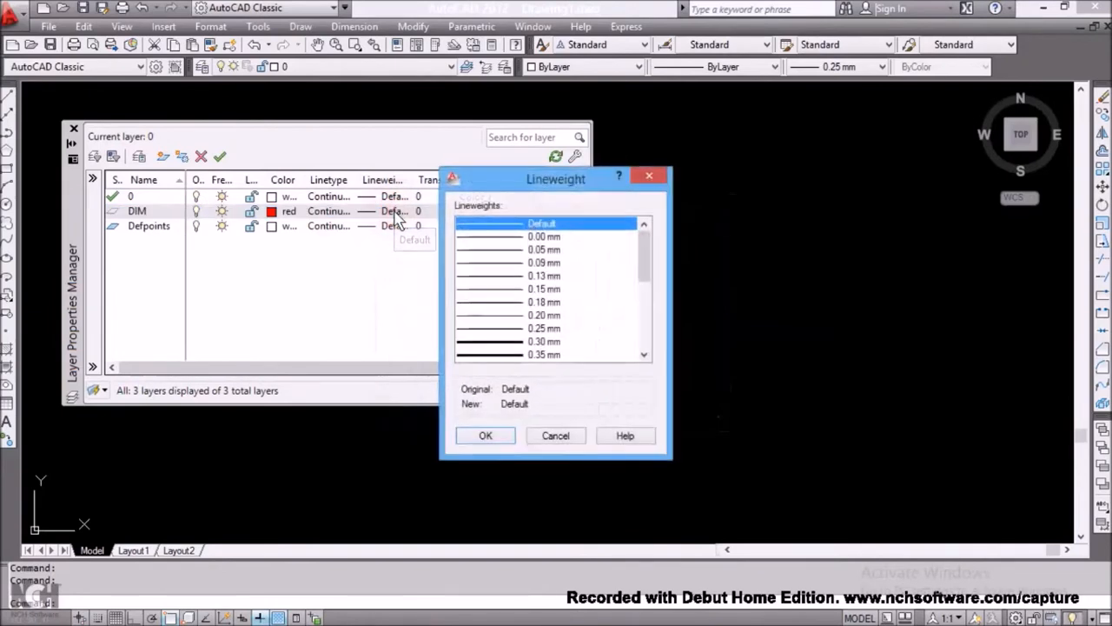
click(517, 315)
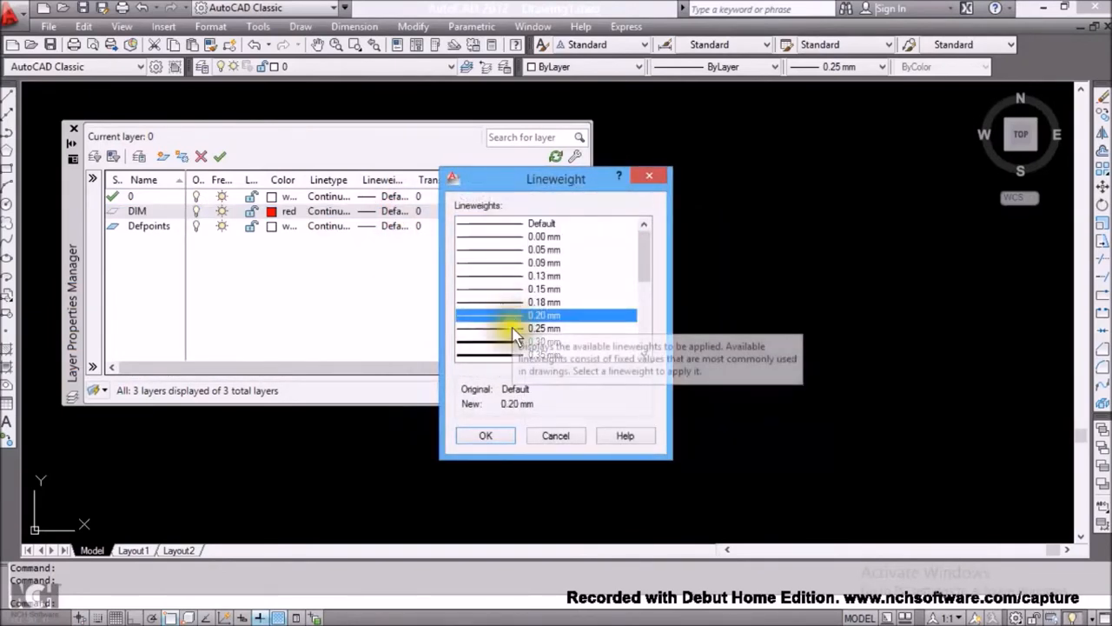
click(498, 432)
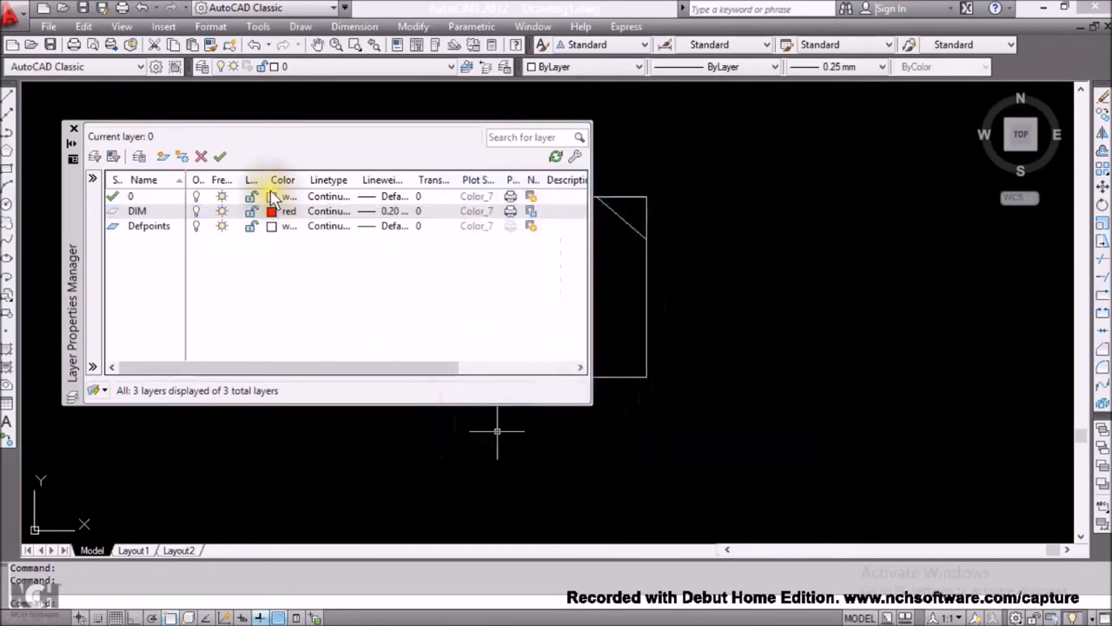
- Create a second layer named TEXT that is frozen in all viewports and set its colour to yellow
click(184, 160)
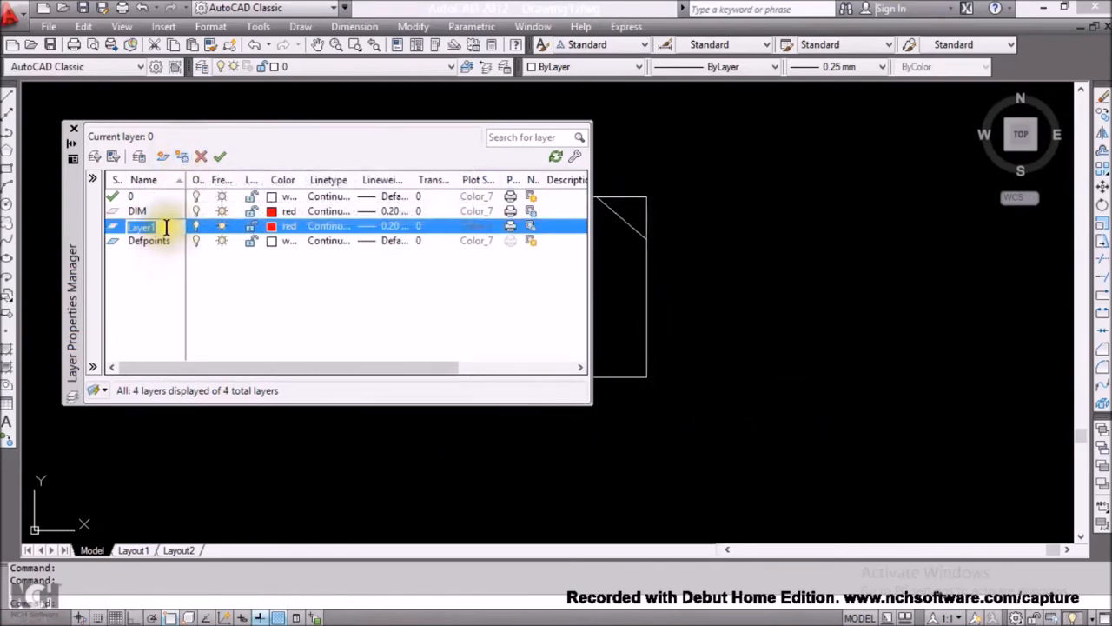
text(TEXT)
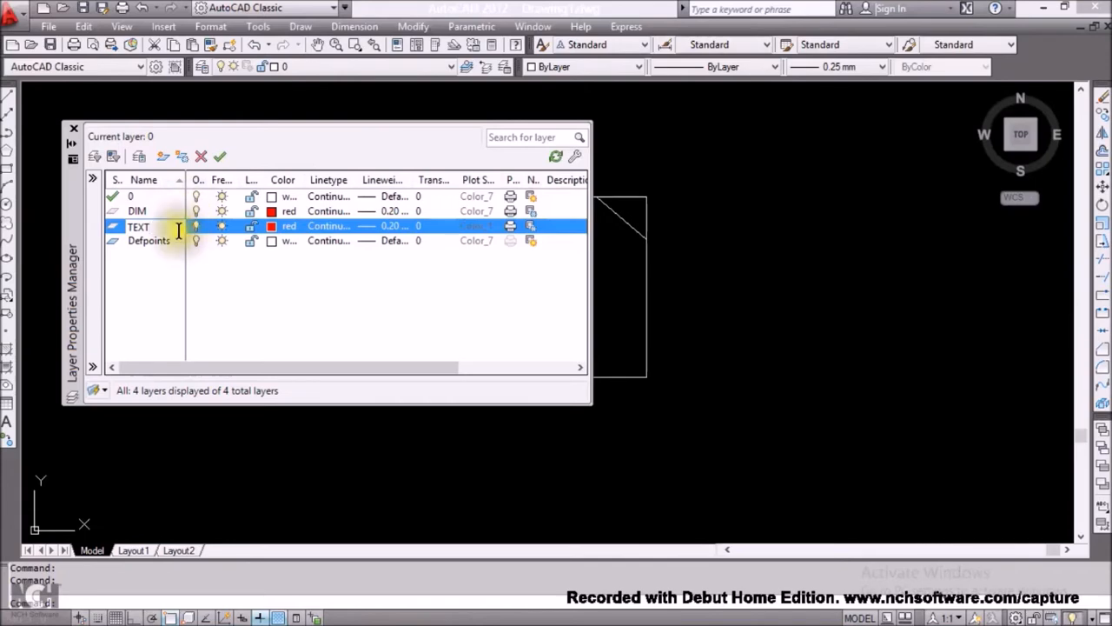
click(272, 226)
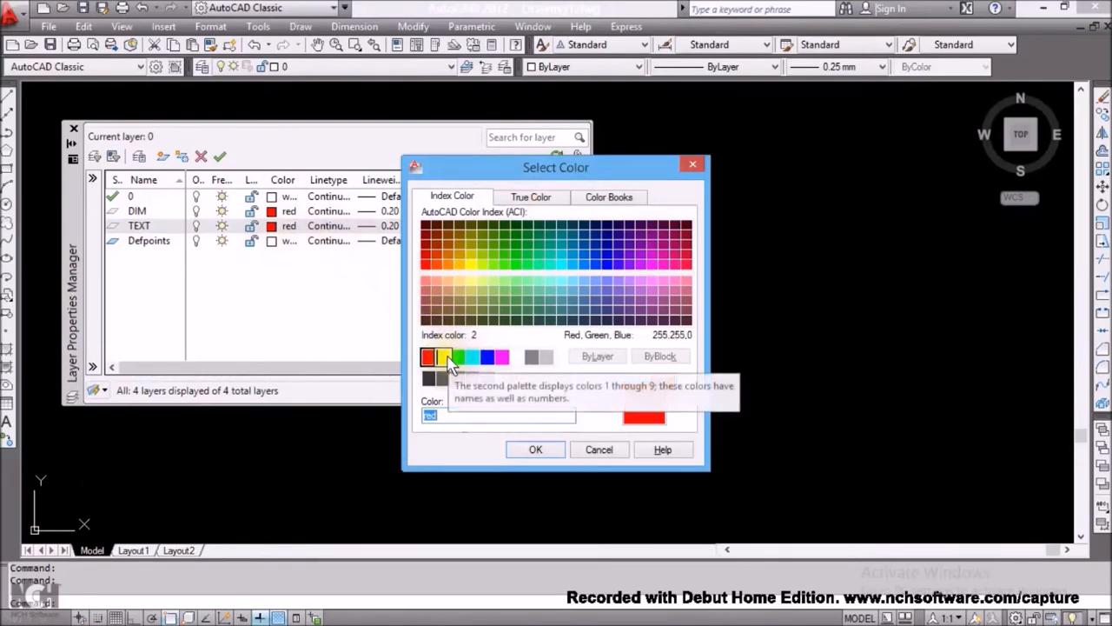
click(447, 357)
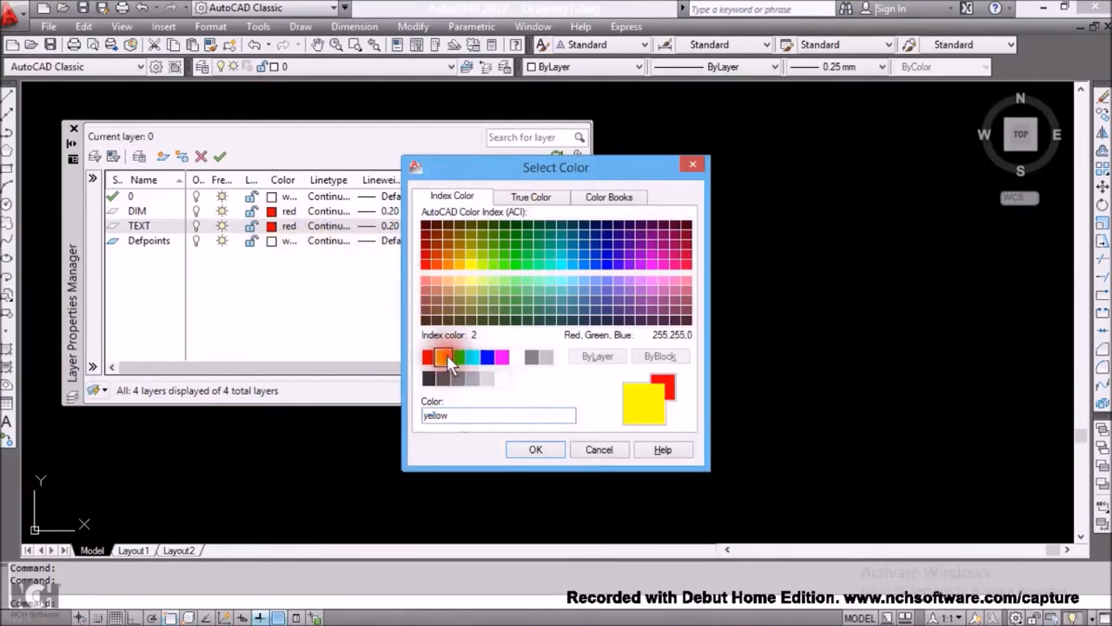
click(535, 450)
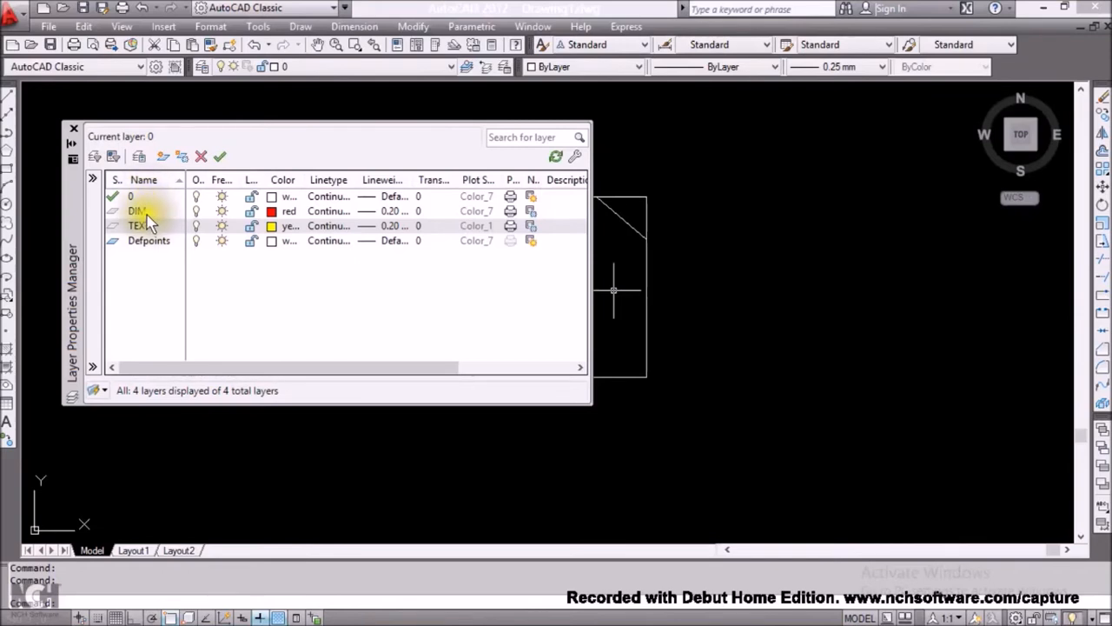
- Make the DIM layer current, followed by the TEXT layer
click(145, 214)
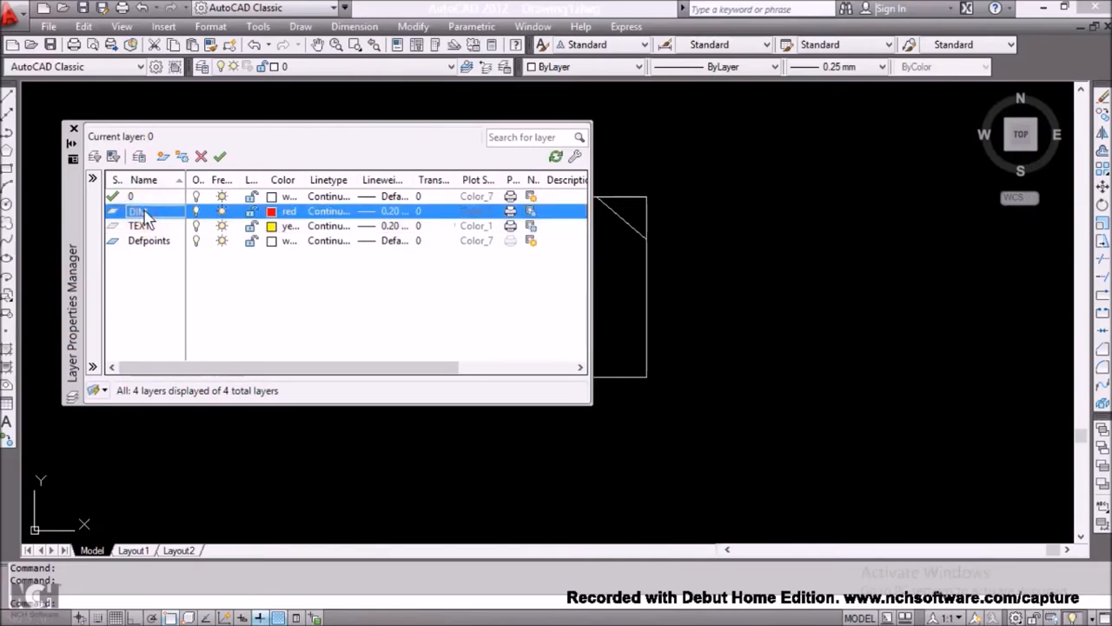
double_click(144, 213)
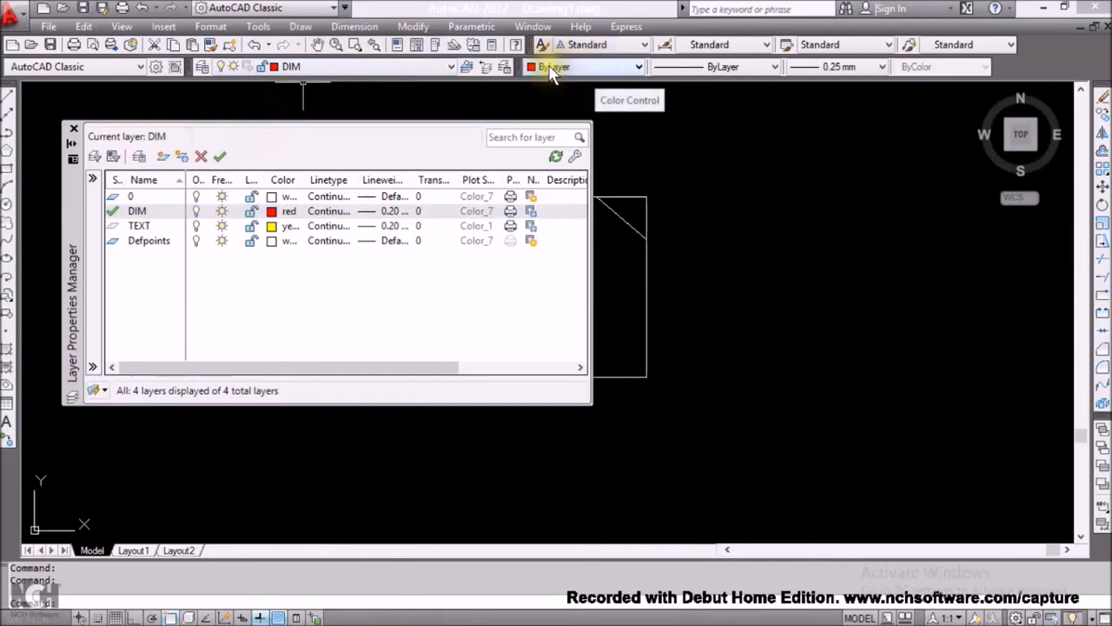
click(147, 228)
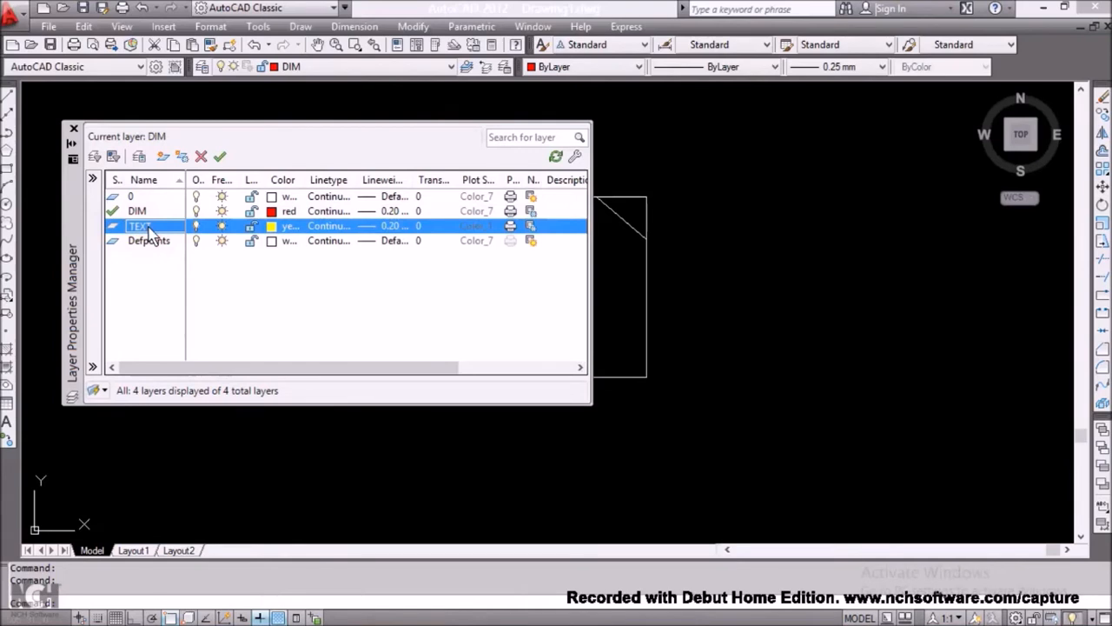
click(221, 158)
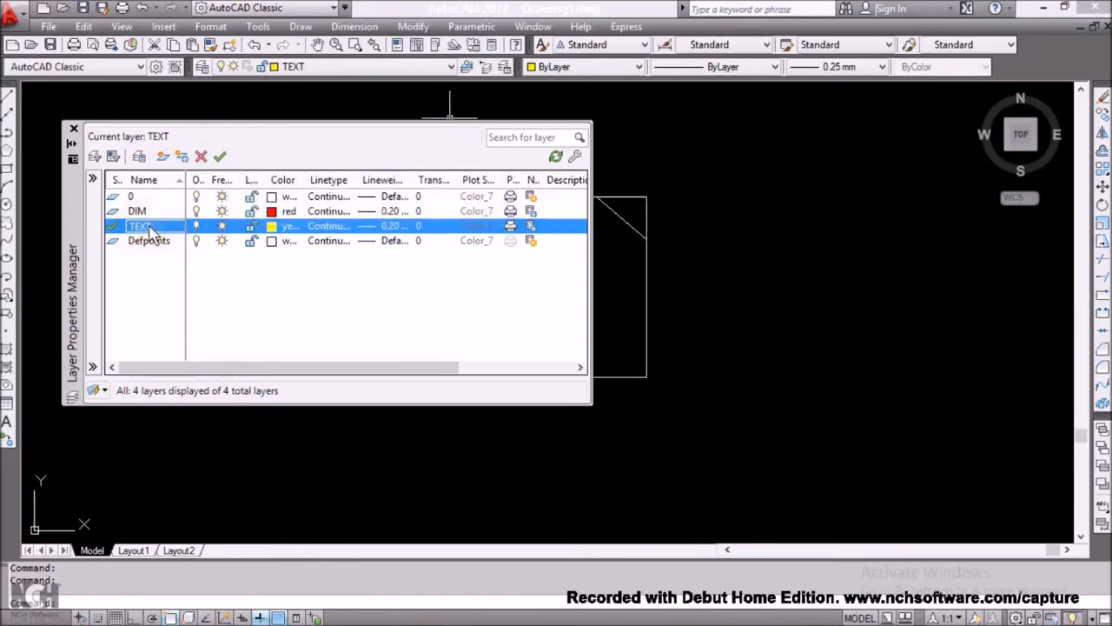
- Set layer 0 as the current layer and close the Layer Properties Manager
click(141, 197)
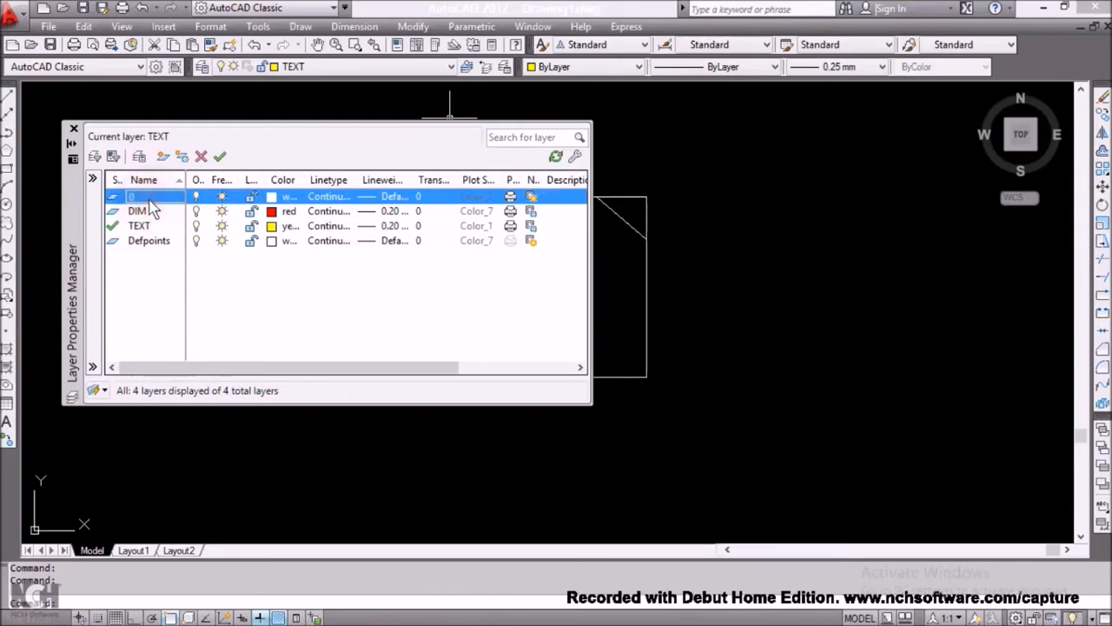
click(221, 159)
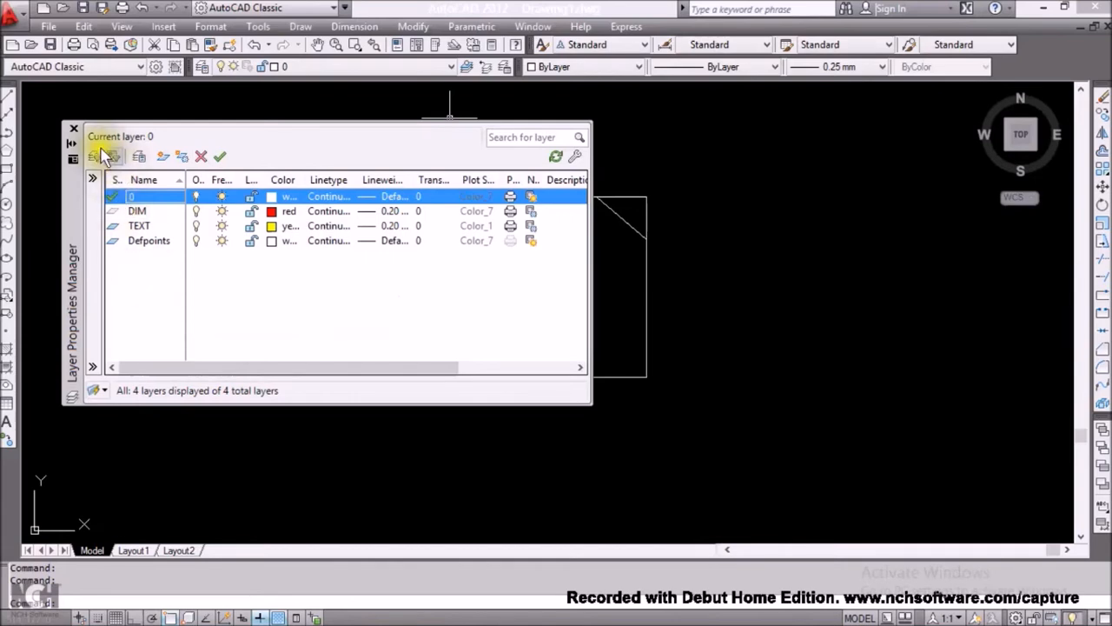
click(73, 131)
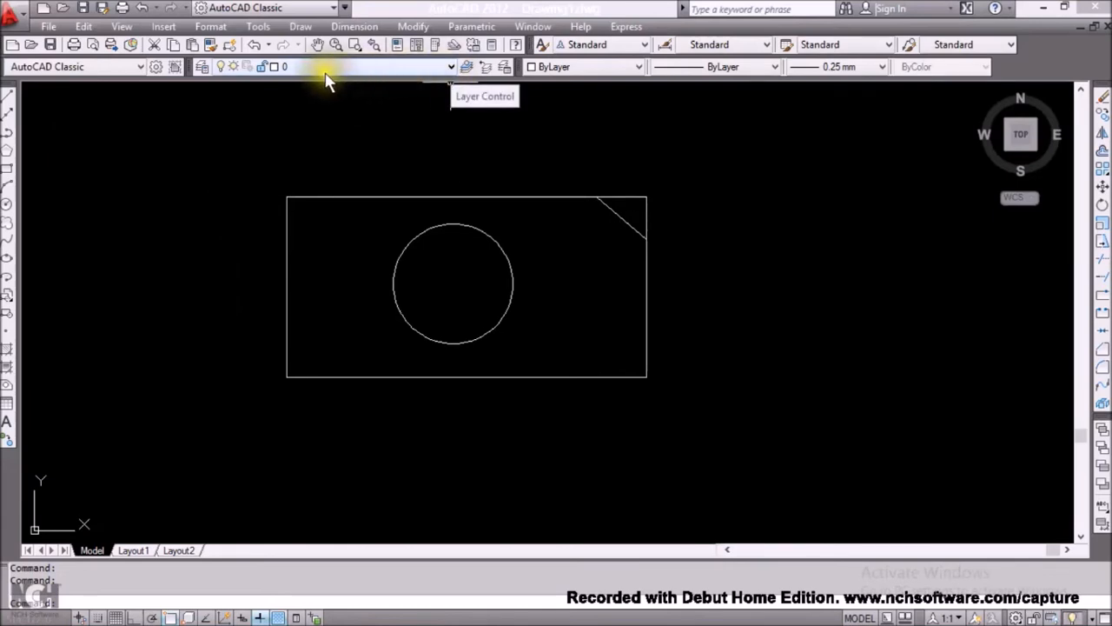
- Turn the current layer 0 off and back on without opening the Layer Properties Manager
click(451, 67)
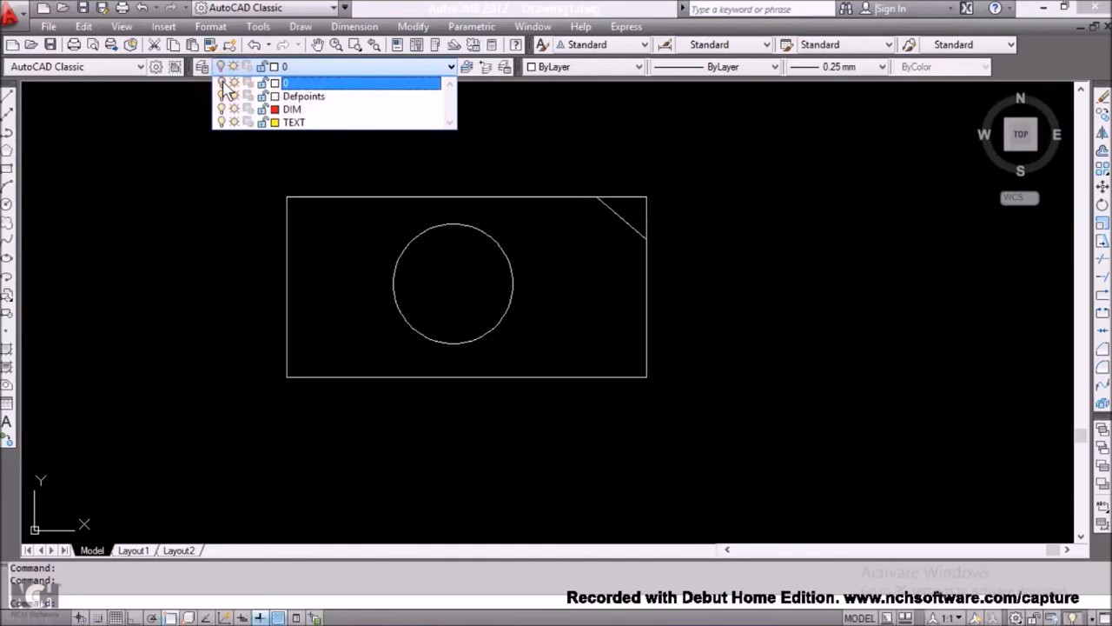
click(234, 205)
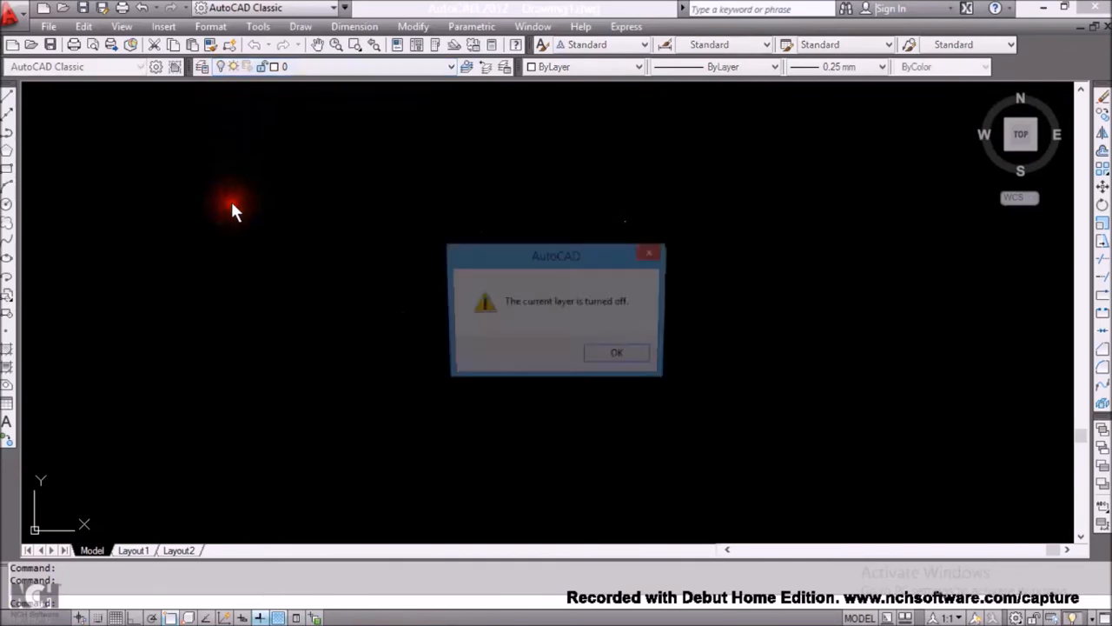
click(622, 358)
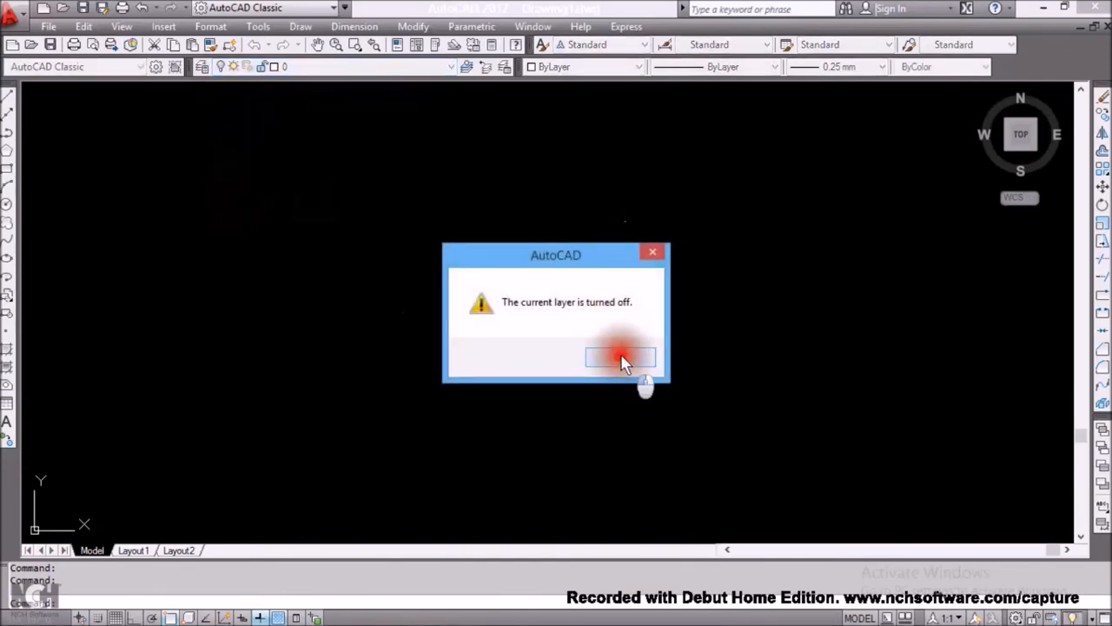
click(348, 68)
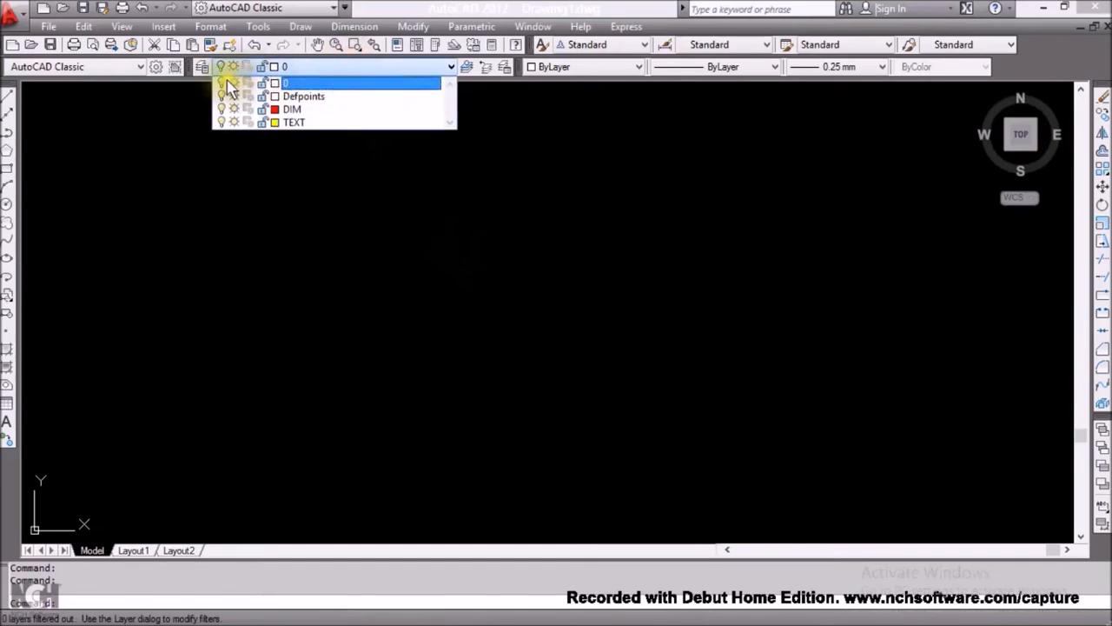
click(222, 83)
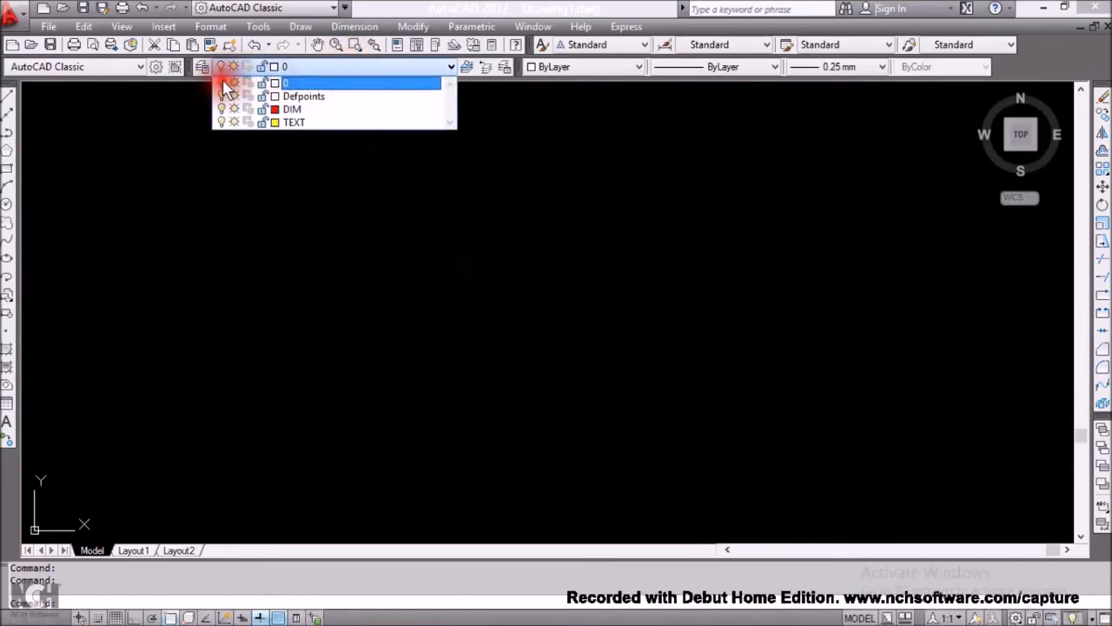
click(275, 200)
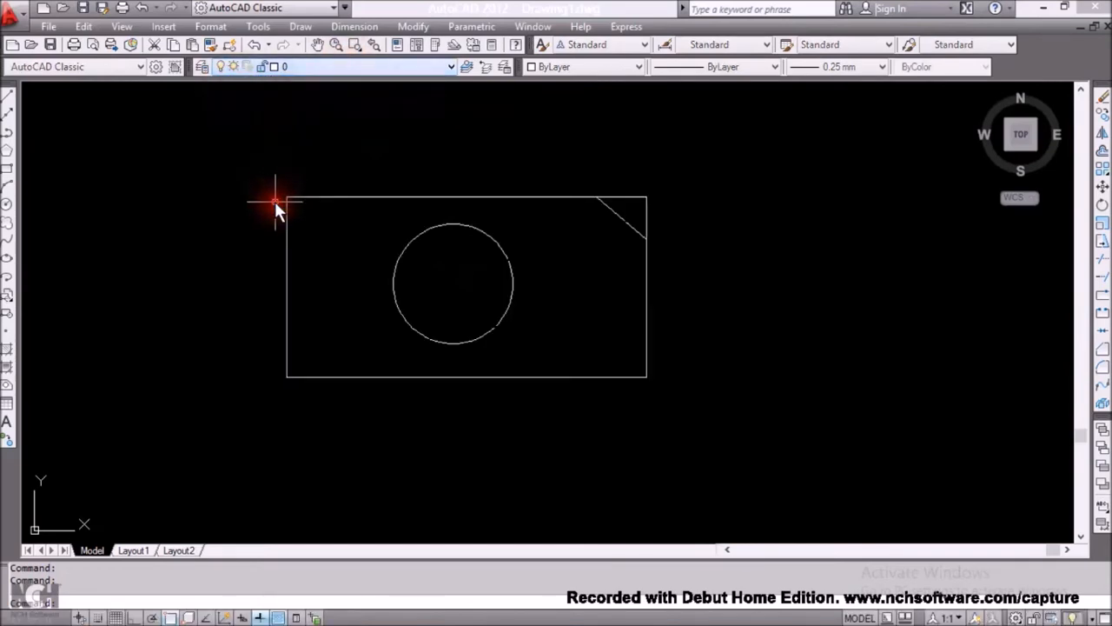
click(295, 67)
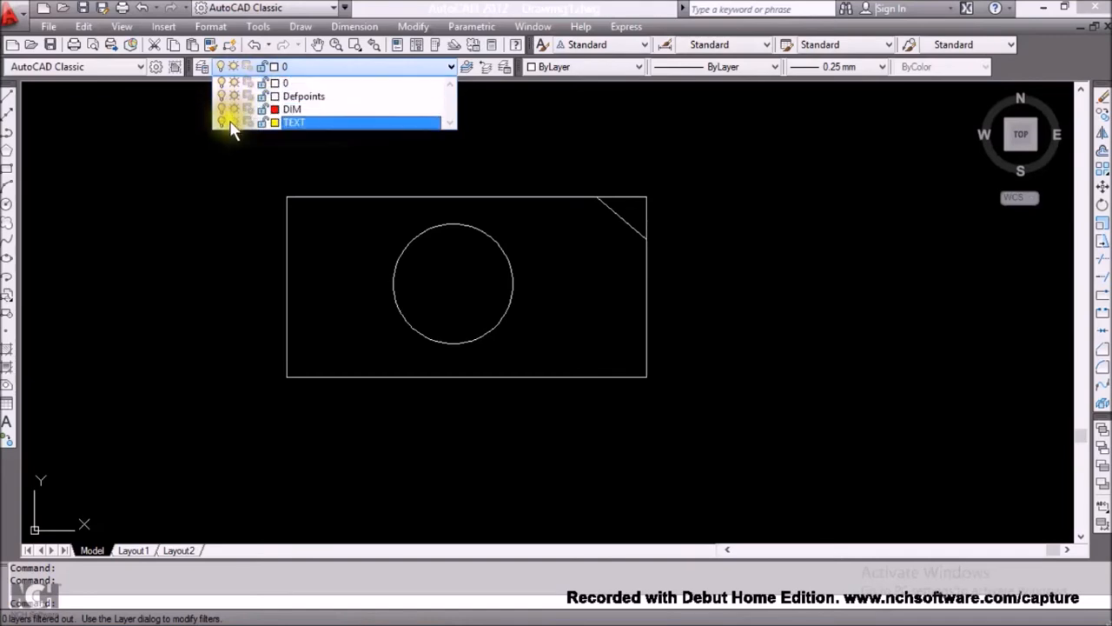
click(232, 180)
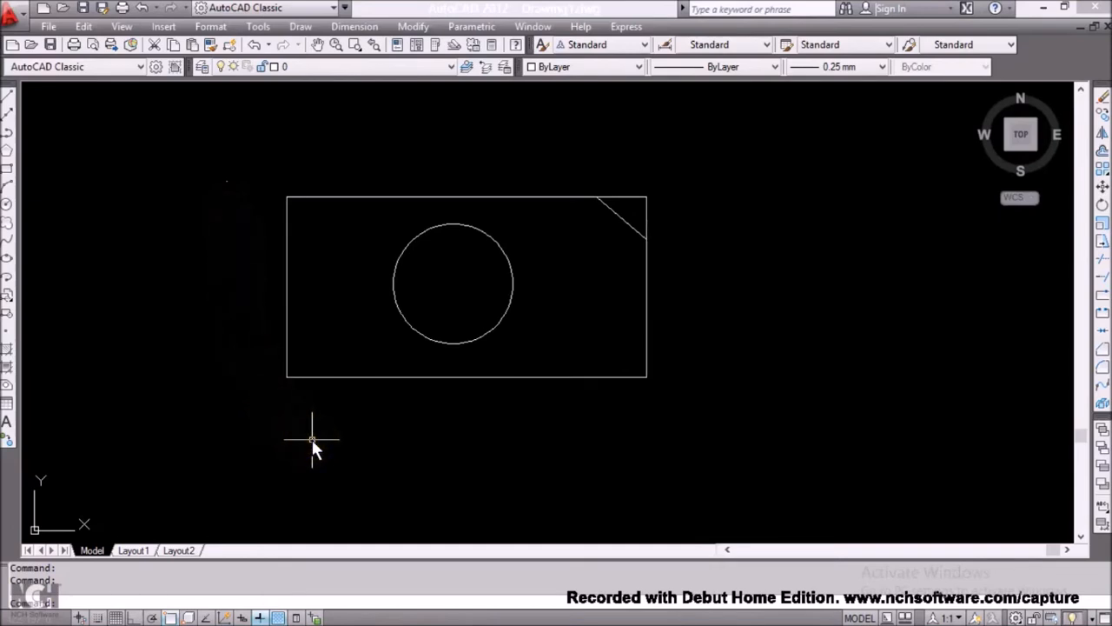
- Make the TEXT layer current and start single-line text below the rectangle at annotation scale 1:1, with paper height 10 and rotation angle 90
click(325, 68)
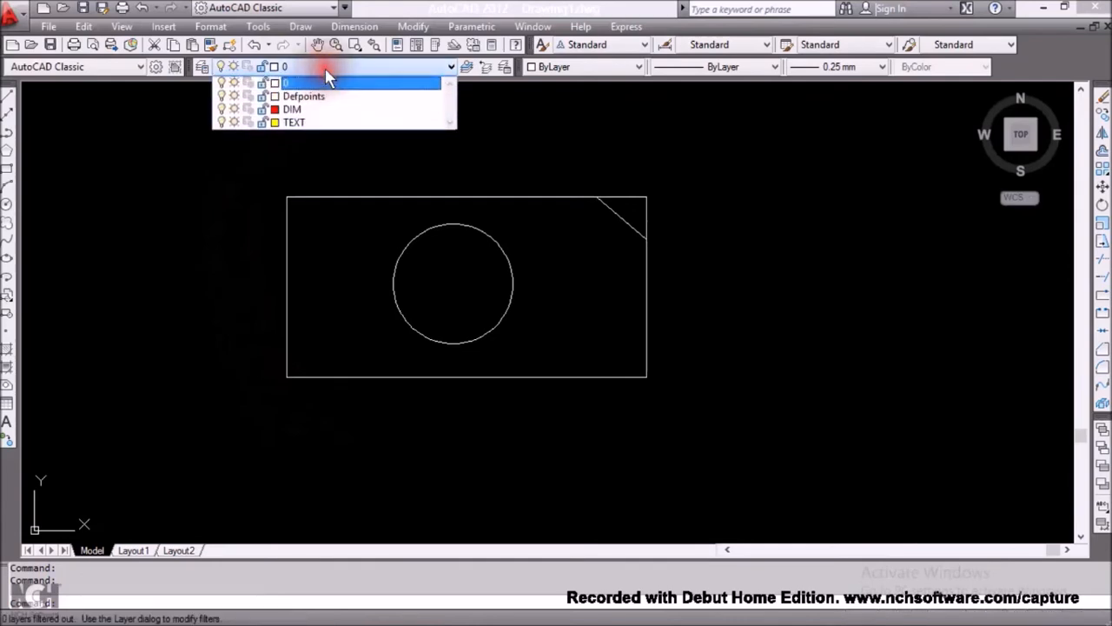
click(304, 122)
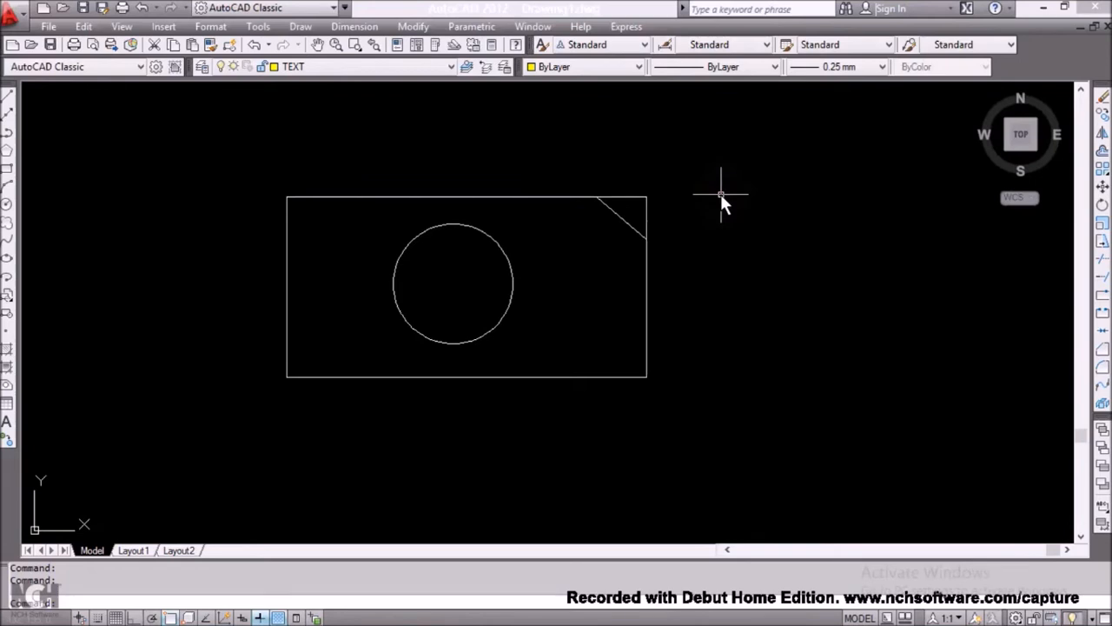
text(TEXT)
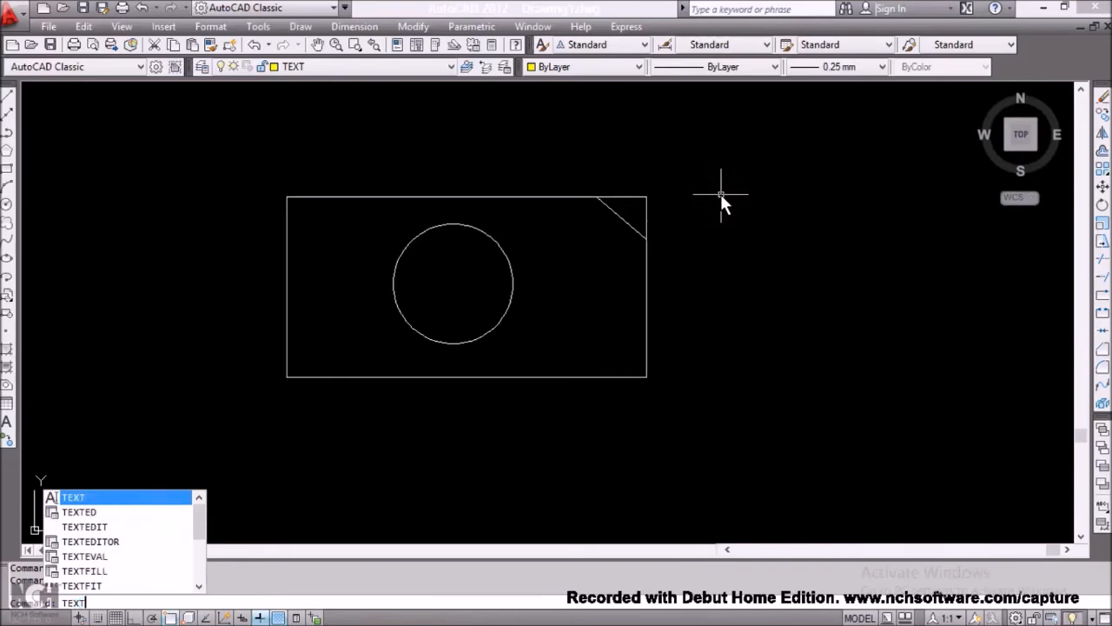
key(Return)
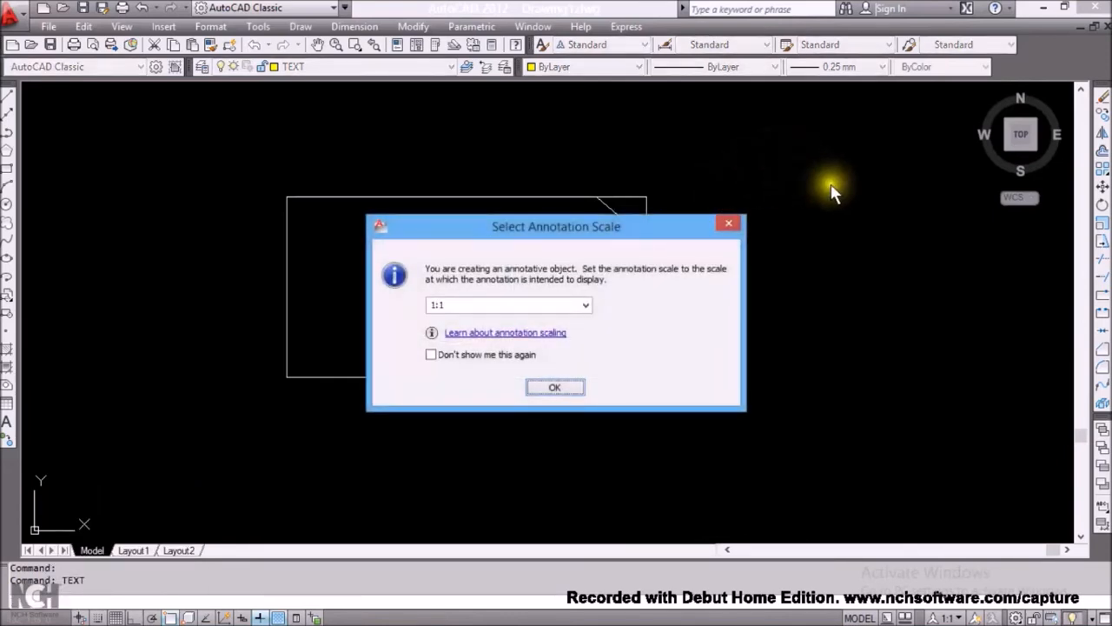
click(562, 391)
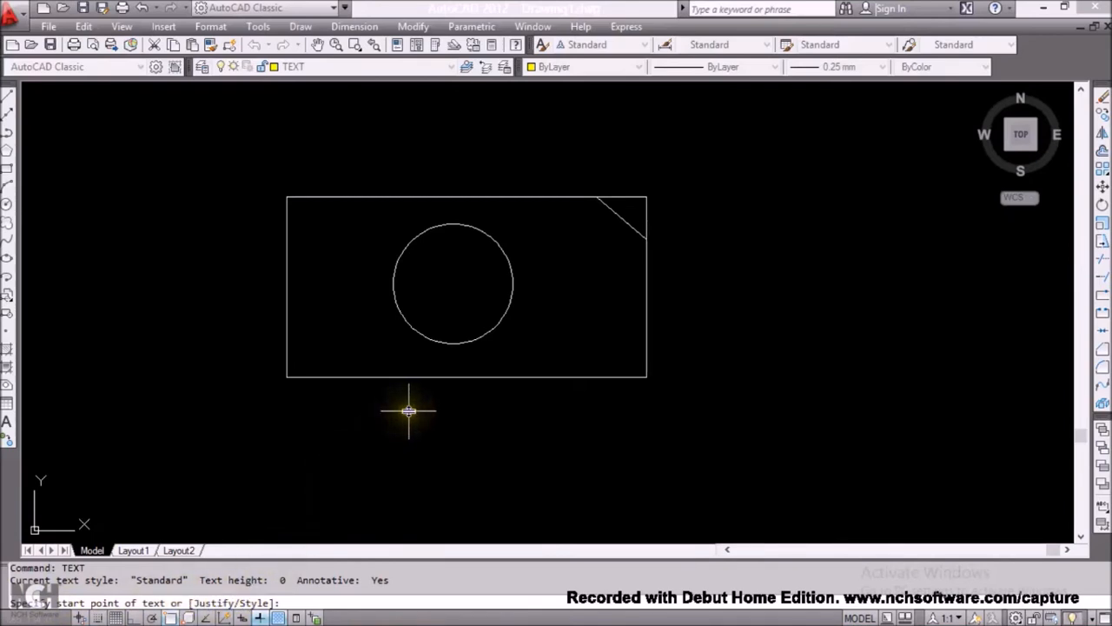
click(401, 408)
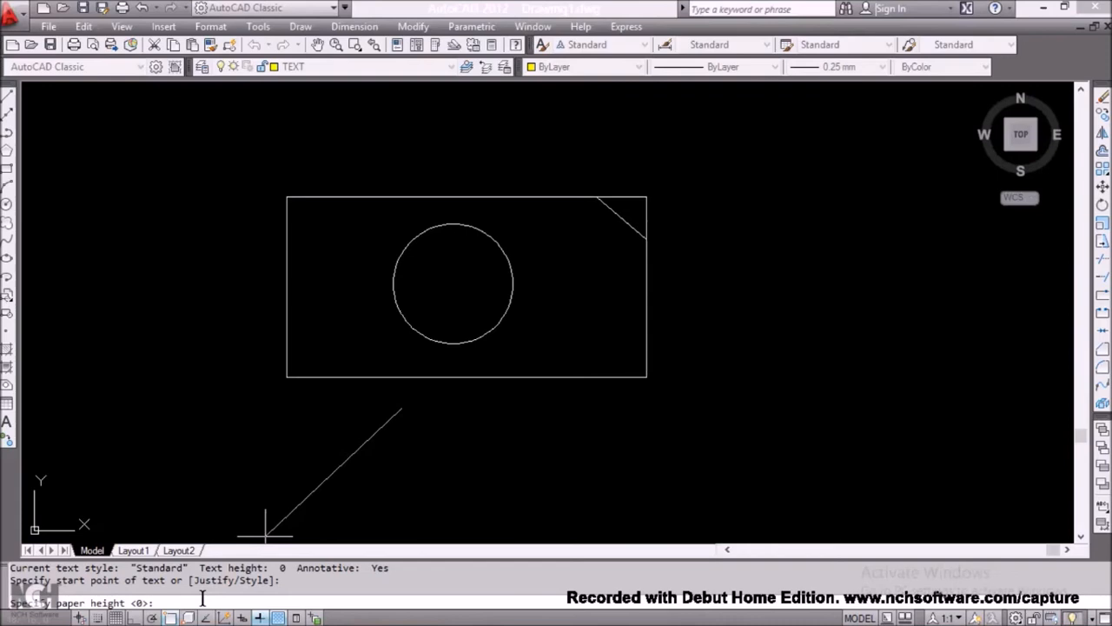
text(10)
key(Return)
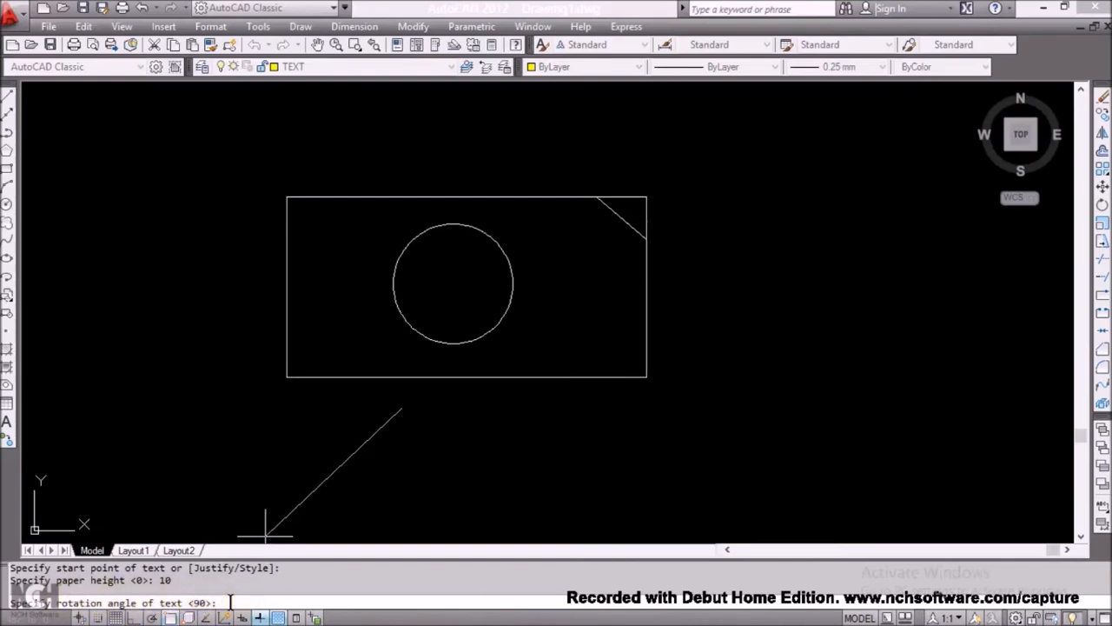
text(90)
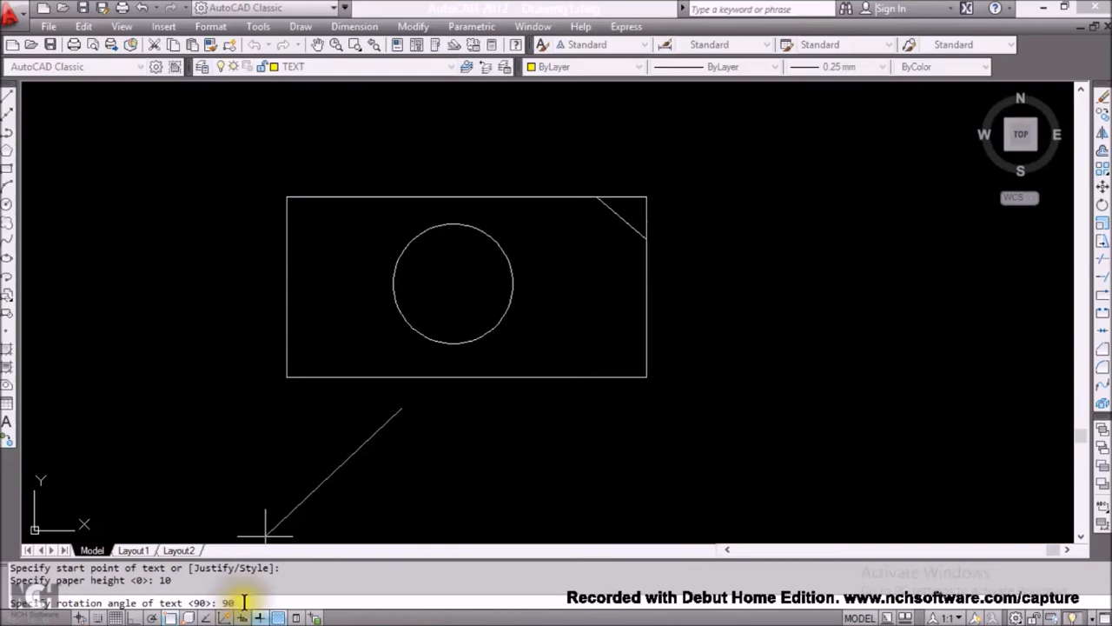
key(Return)
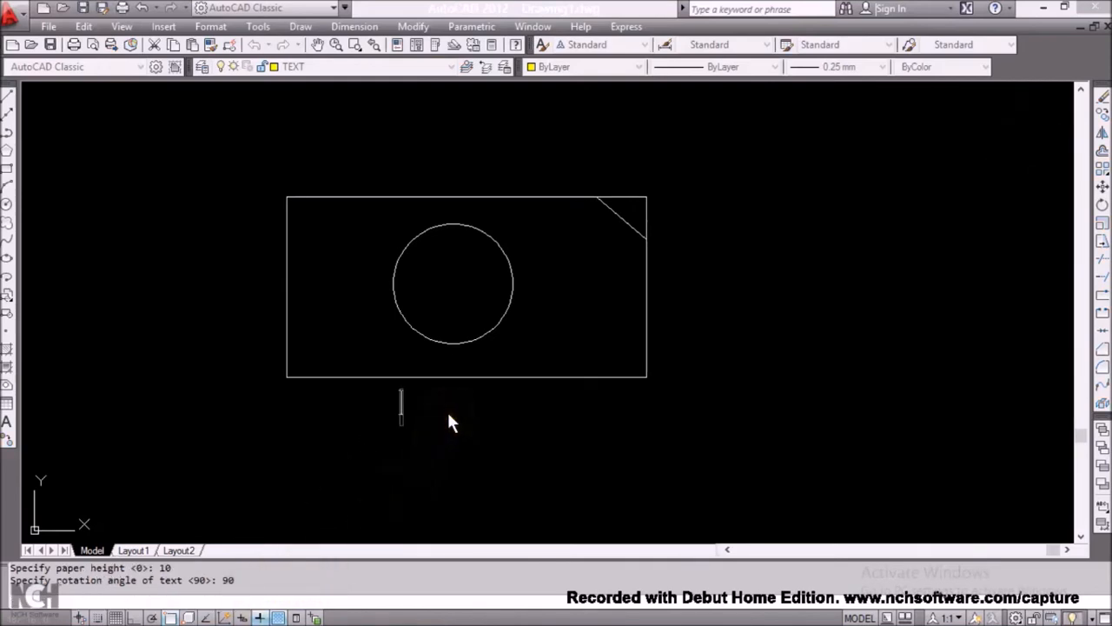
- Enter BASIC SHAPE as the text content and finish the text
text(BASI)
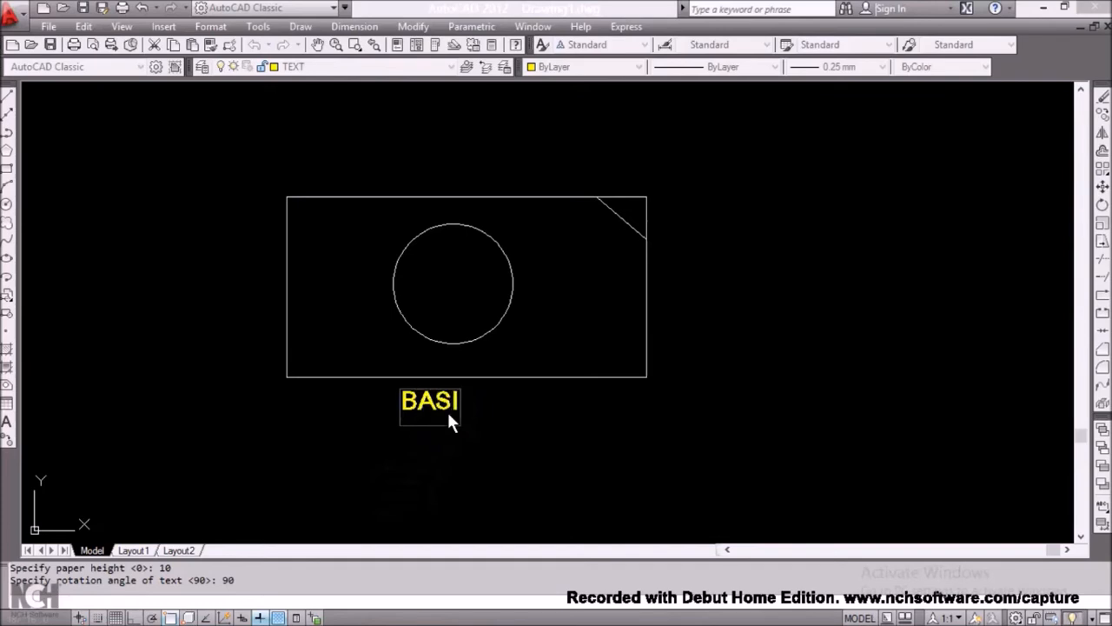
text(C SHAP)
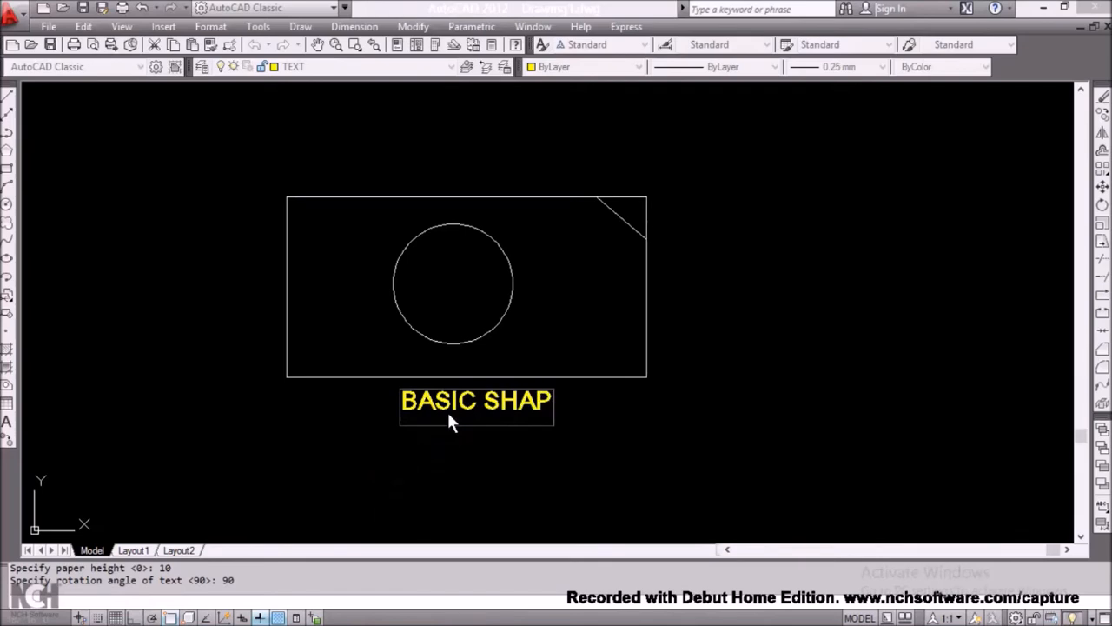
text(E)
click(731, 379)
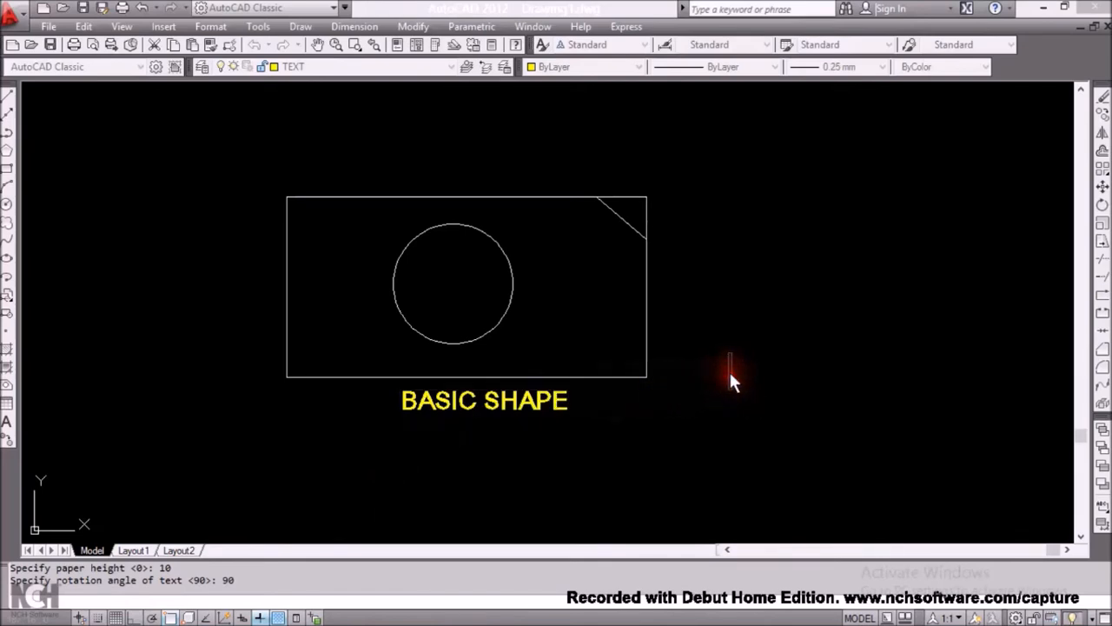
key(Return)
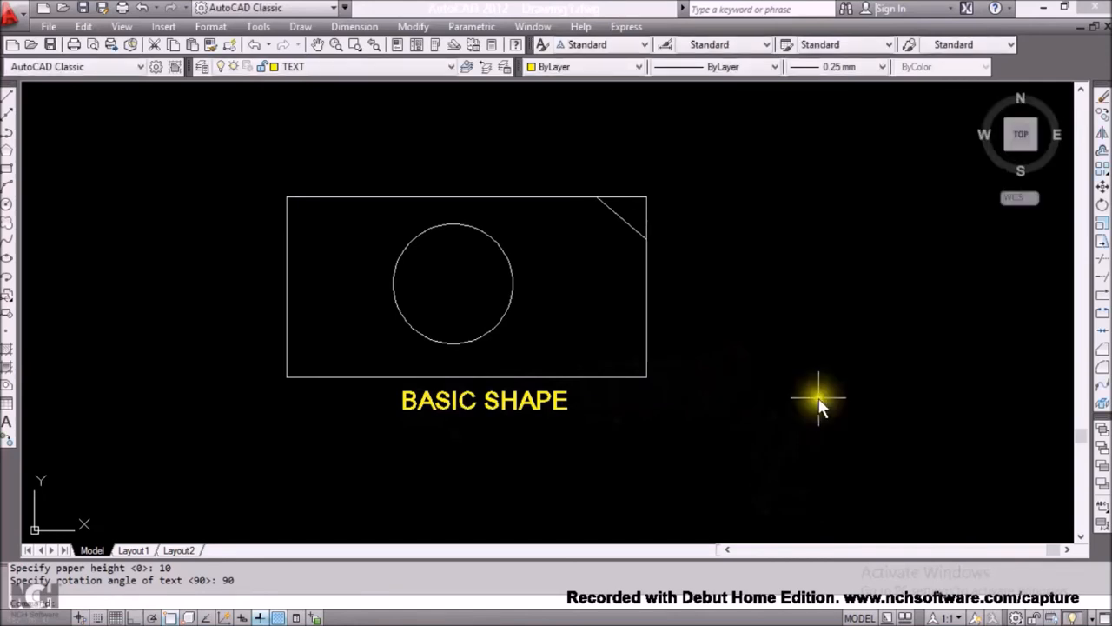
- Move the BASIC SHAPE text slightly down and to the left so it sits centred below the rectangle
click(1102, 189)
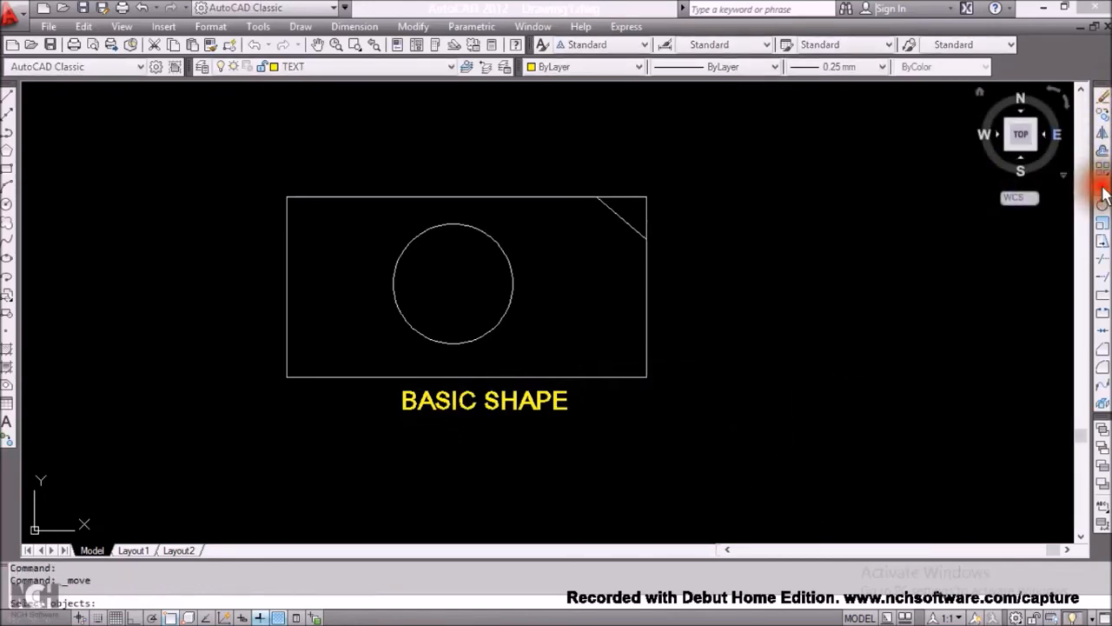
click(517, 413)
key(Return)
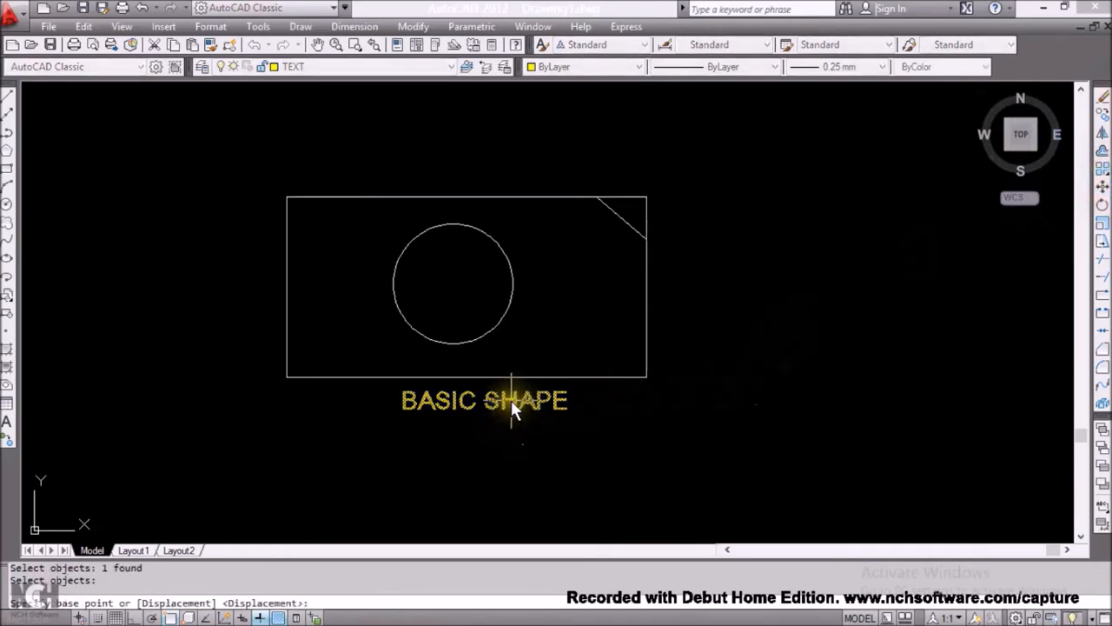
click(511, 400)
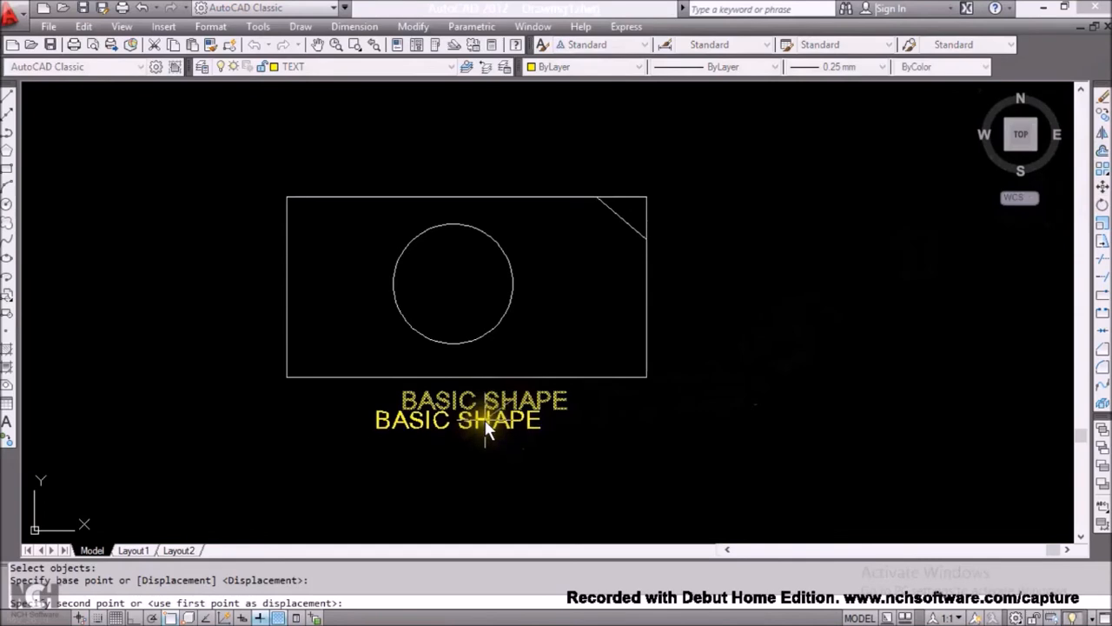
click(485, 421)
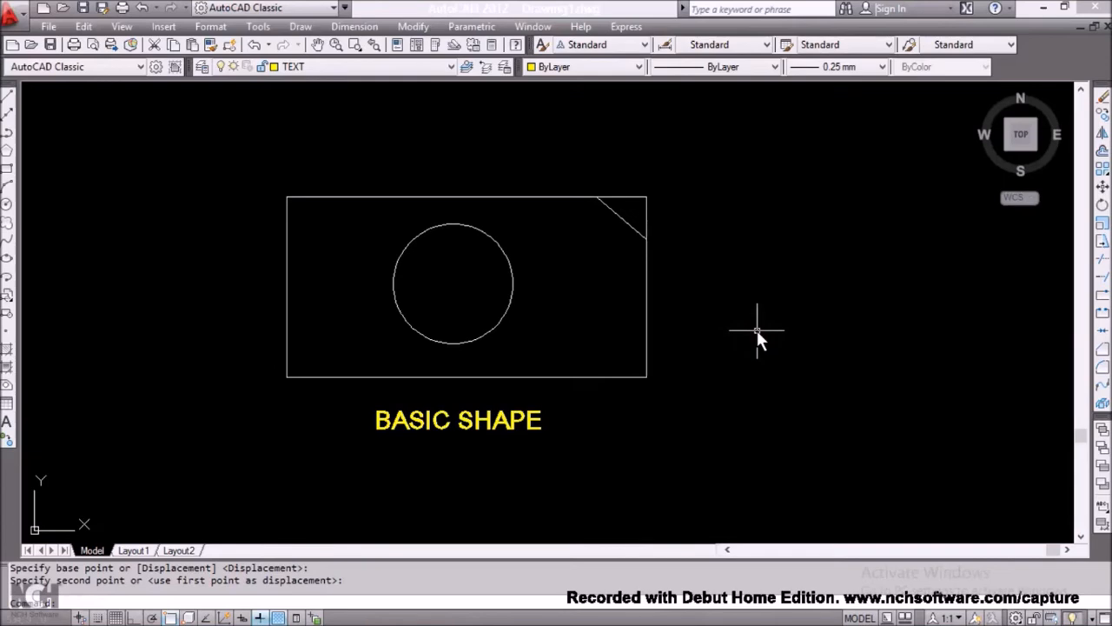
- Make the DIM layer current and set the Standard dimension style's dimension line and extension line lineweights to 0.20 mm
click(452, 66)
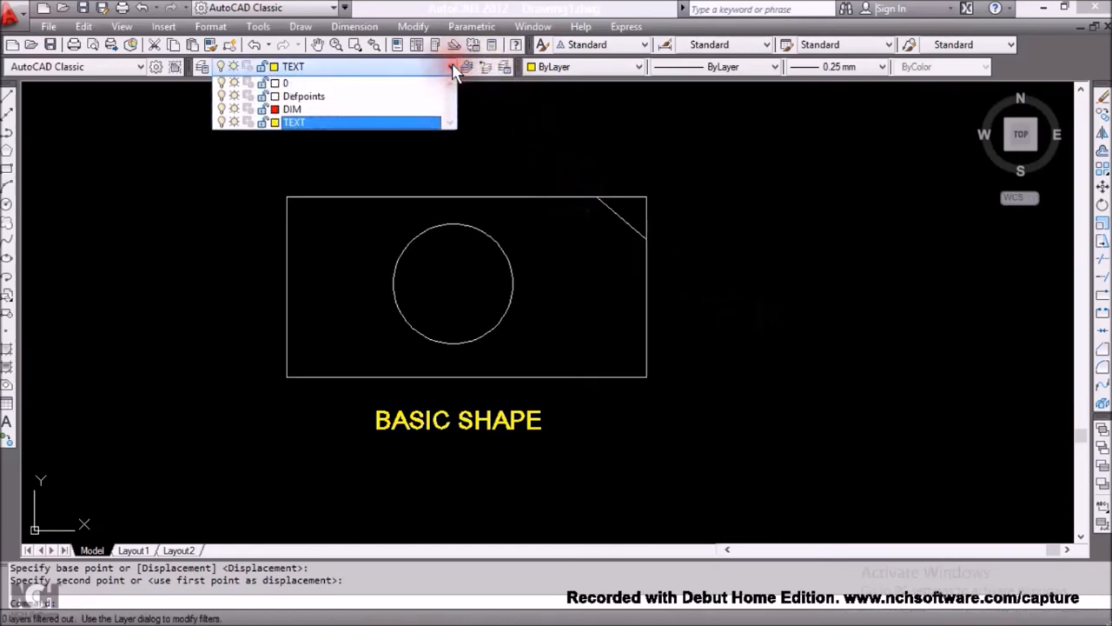
click(310, 111)
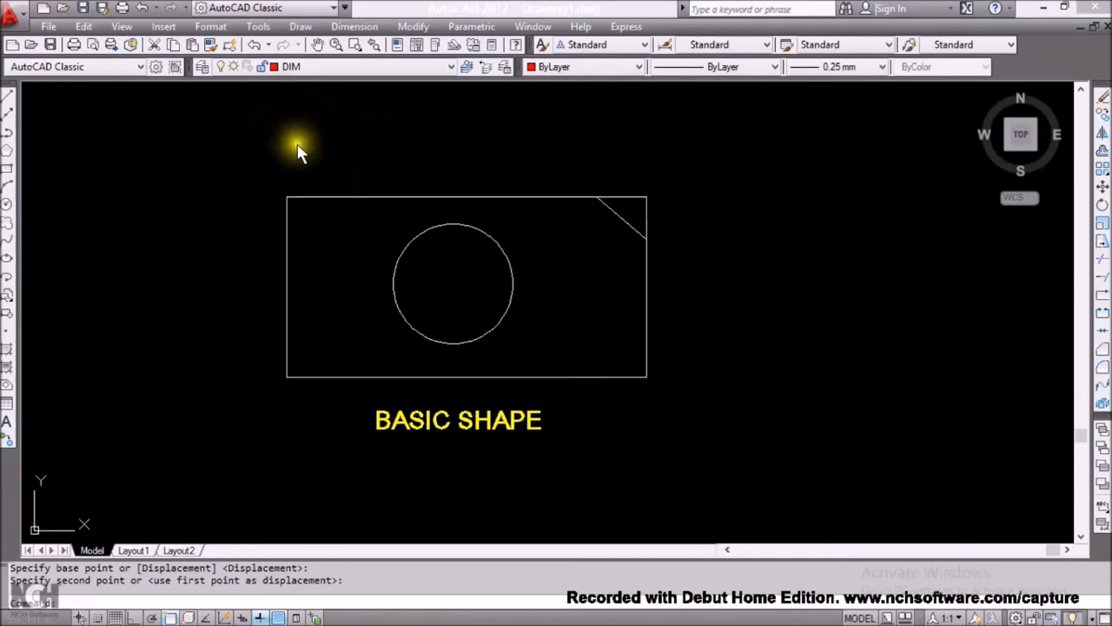
click(211, 27)
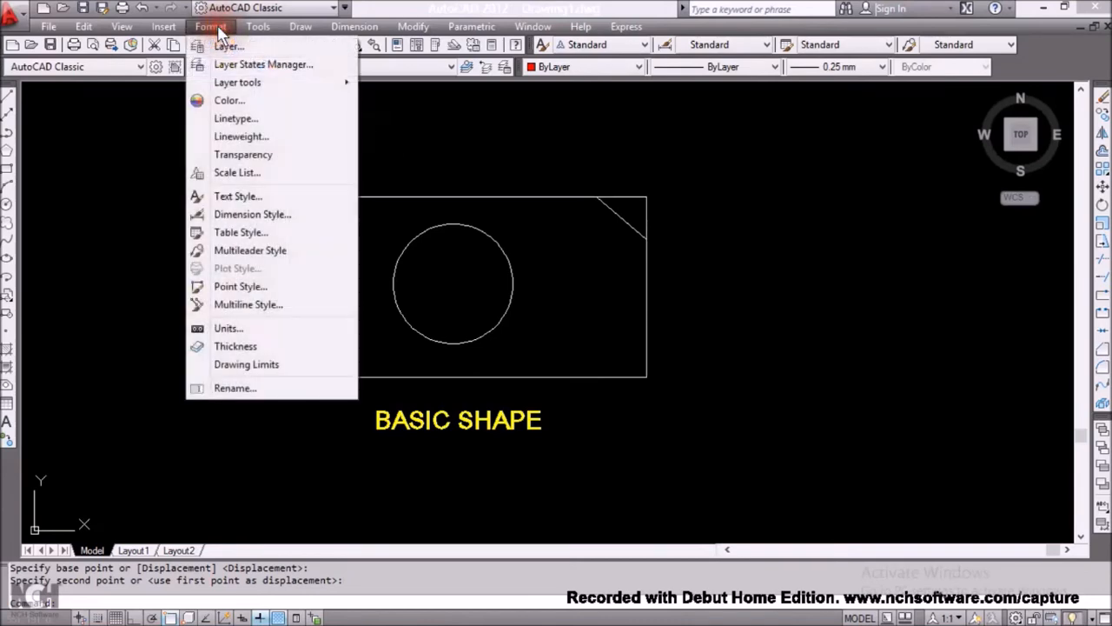
click(280, 212)
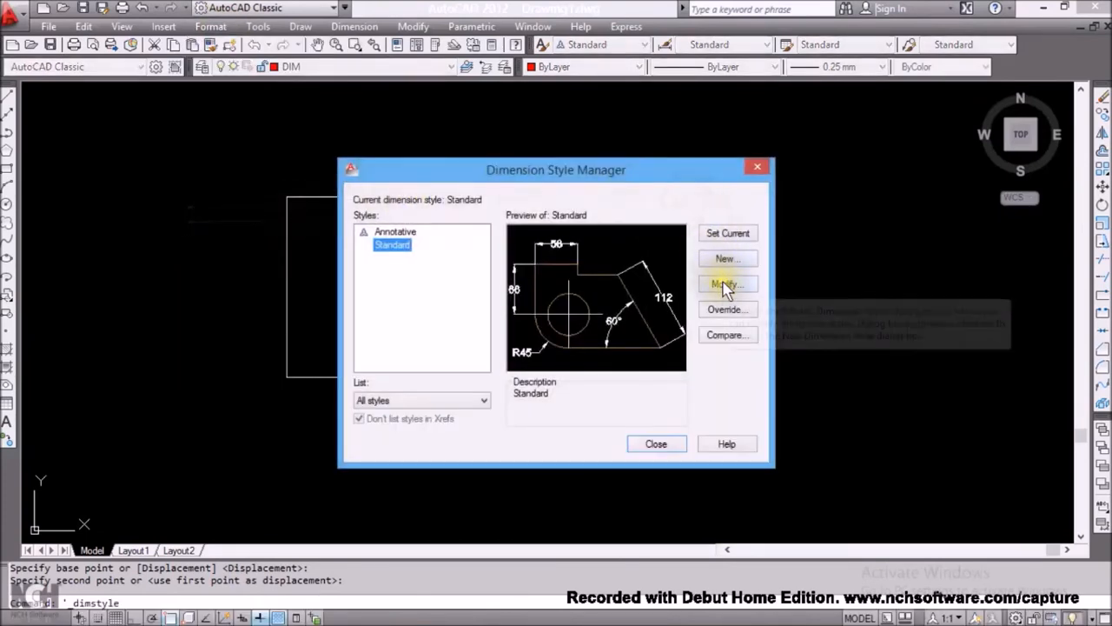
click(726, 284)
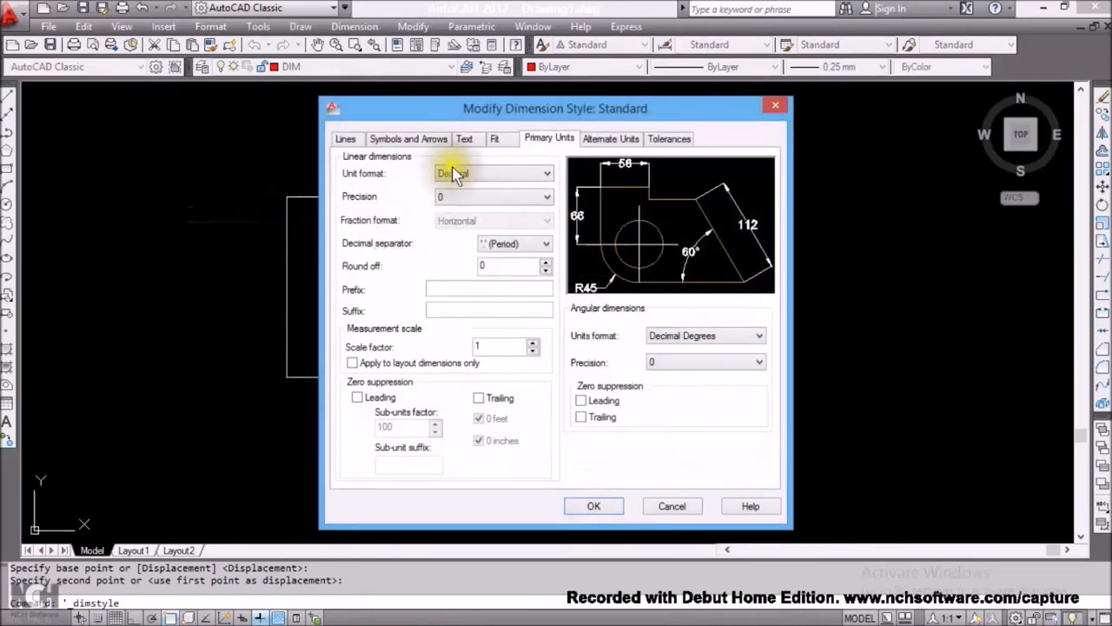
click(385, 141)
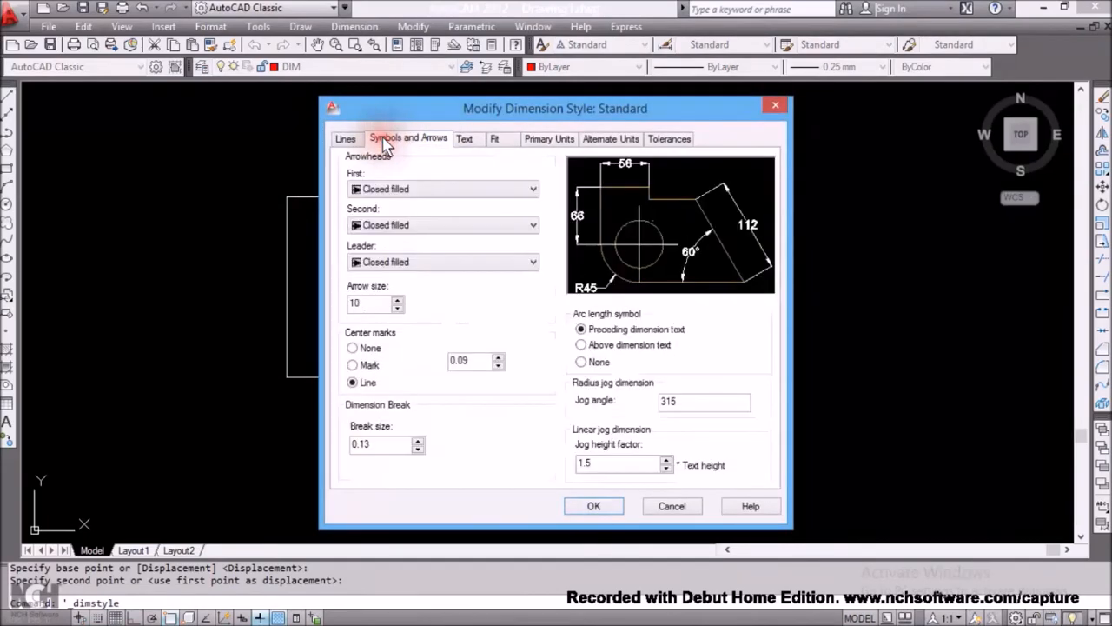
click(344, 139)
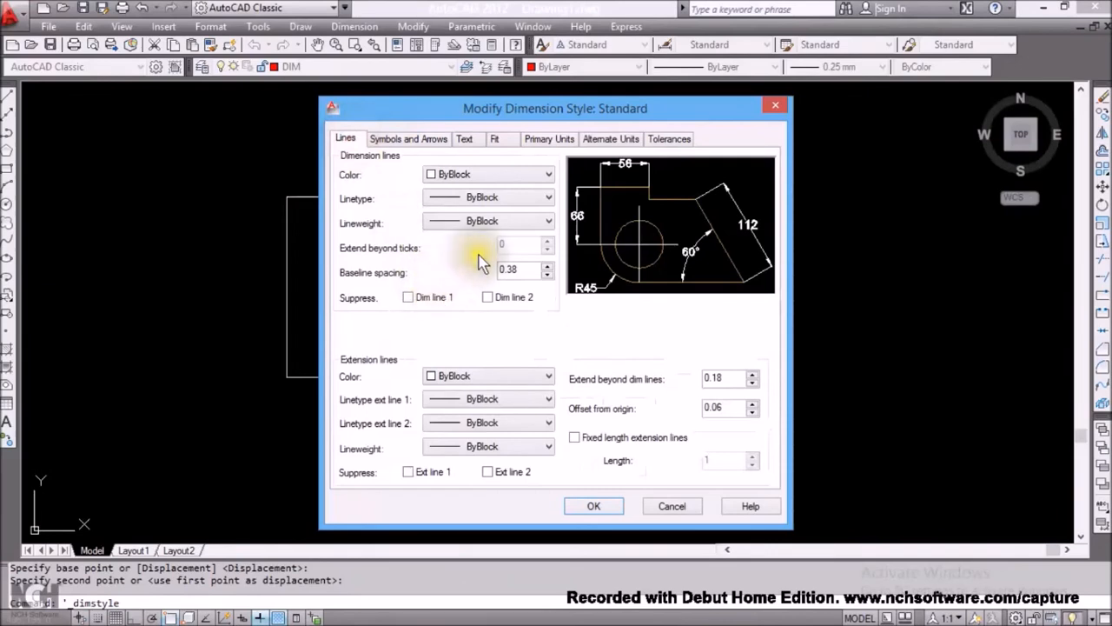
click(474, 222)
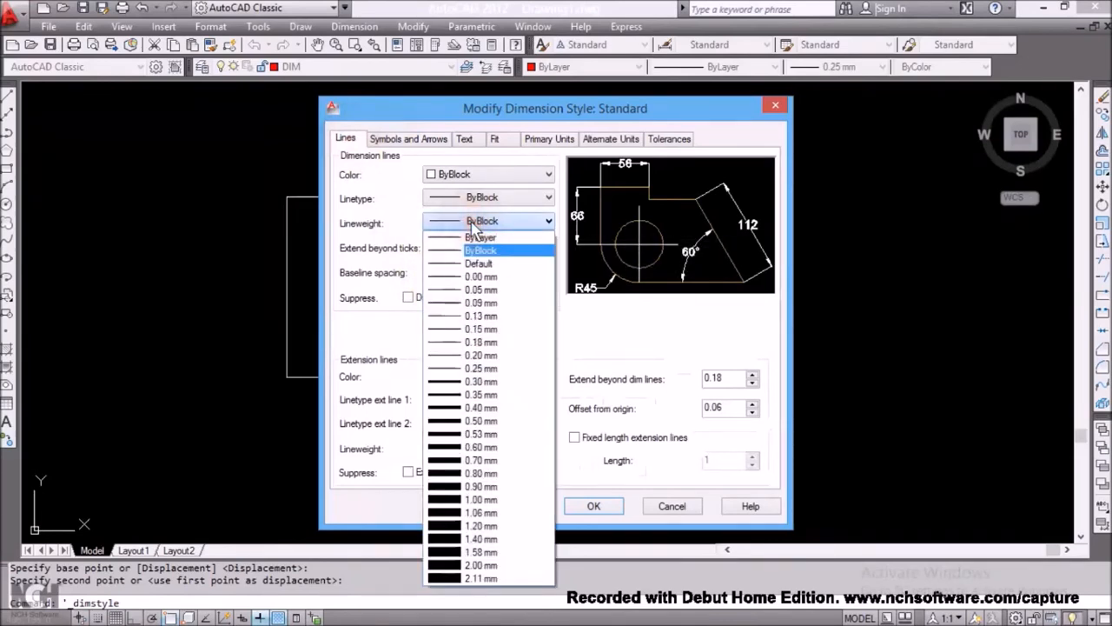
click(473, 354)
click(476, 448)
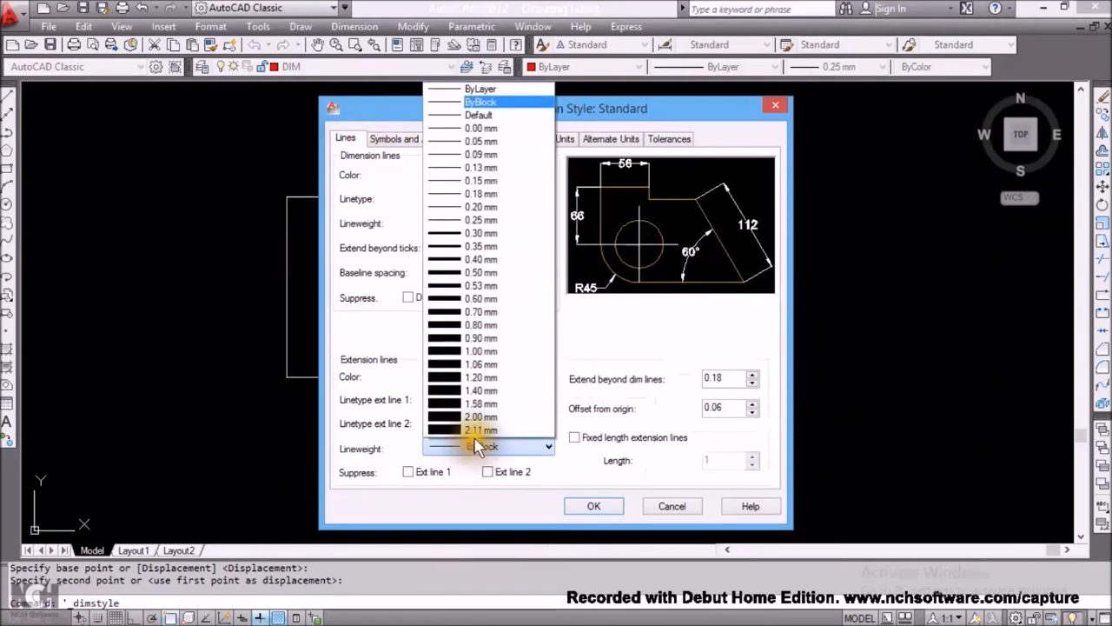
click(475, 208)
- Align the Standard style's dimension text with the dimension line, review its arrow and unit settings, and save the style
click(434, 141)
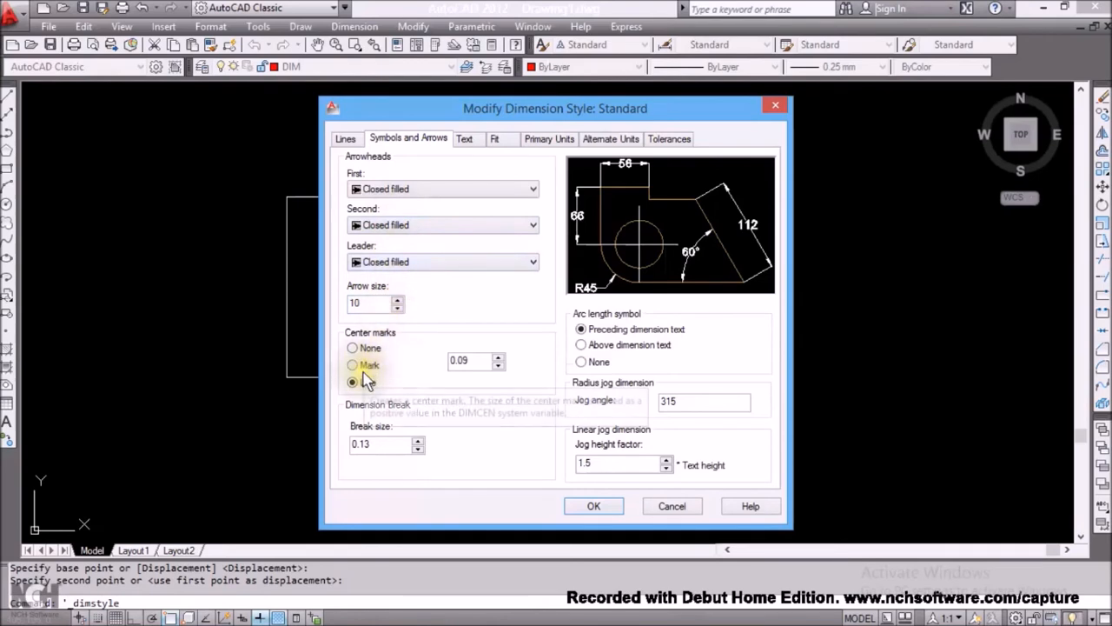
click(464, 139)
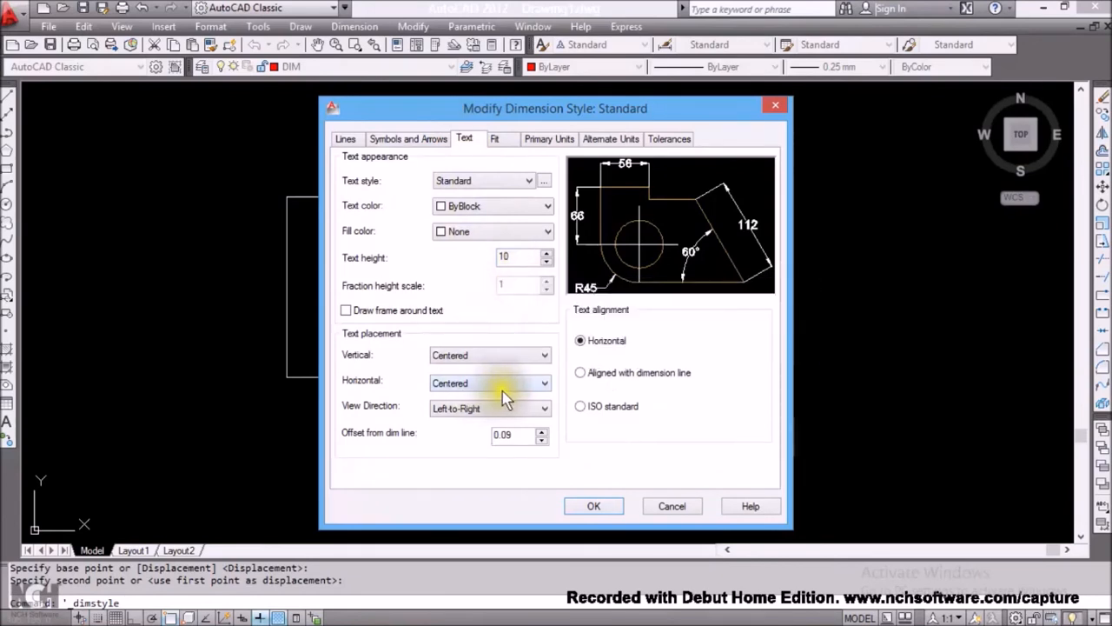
click(583, 374)
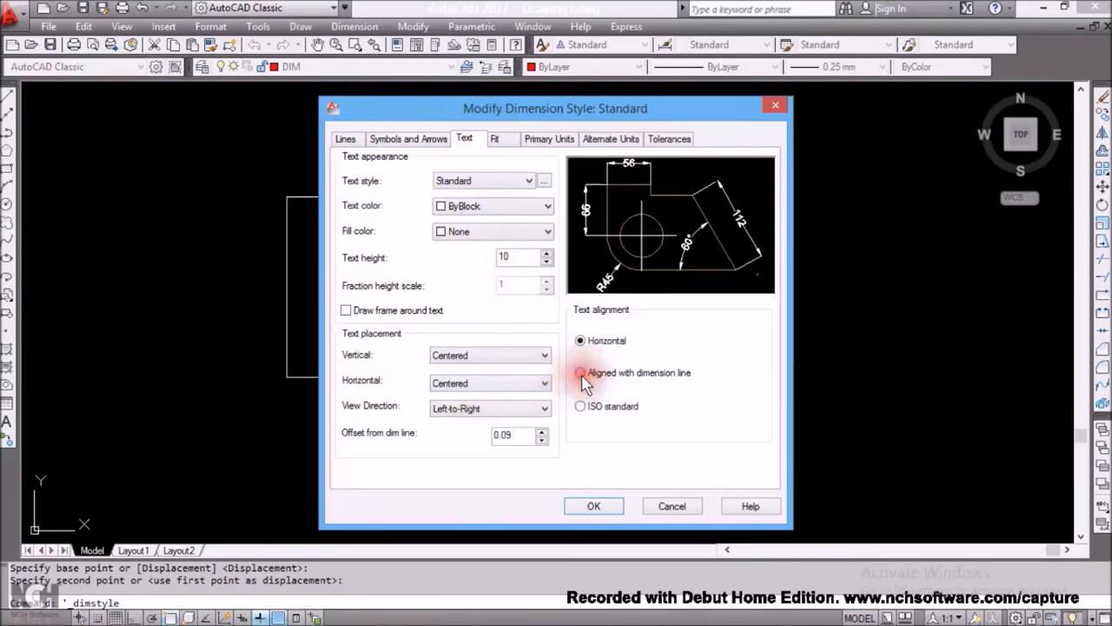
click(545, 141)
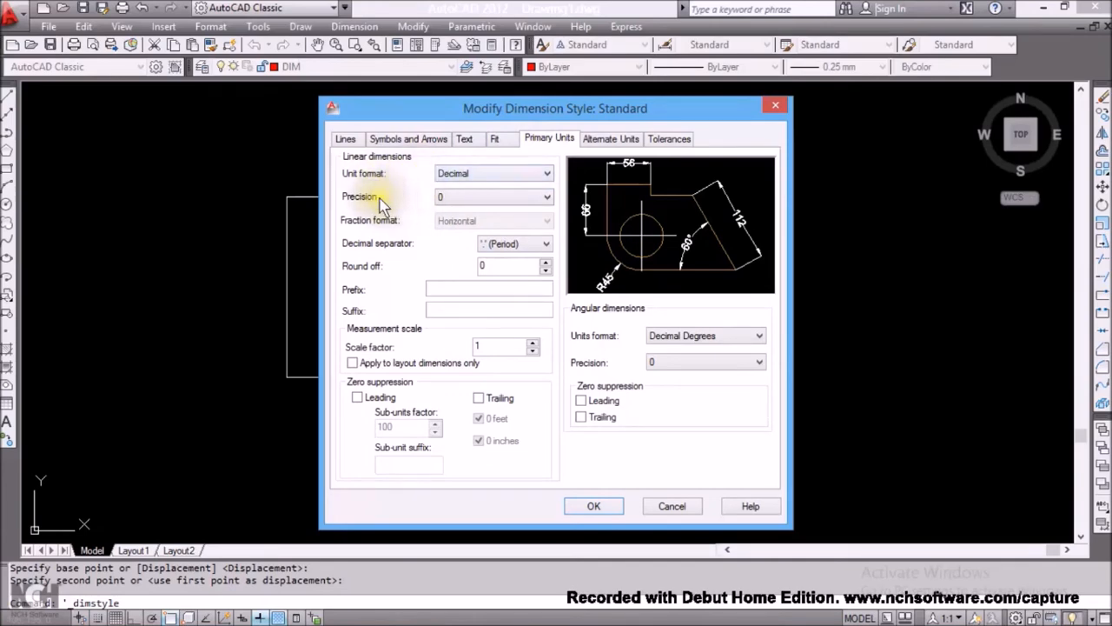
click(598, 506)
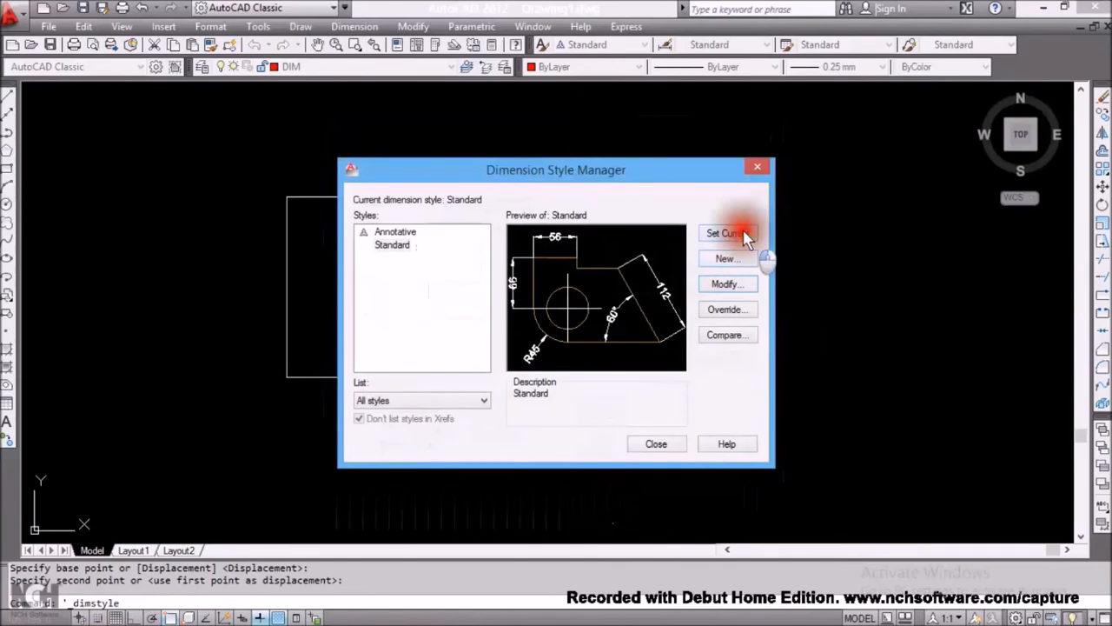
click(657, 443)
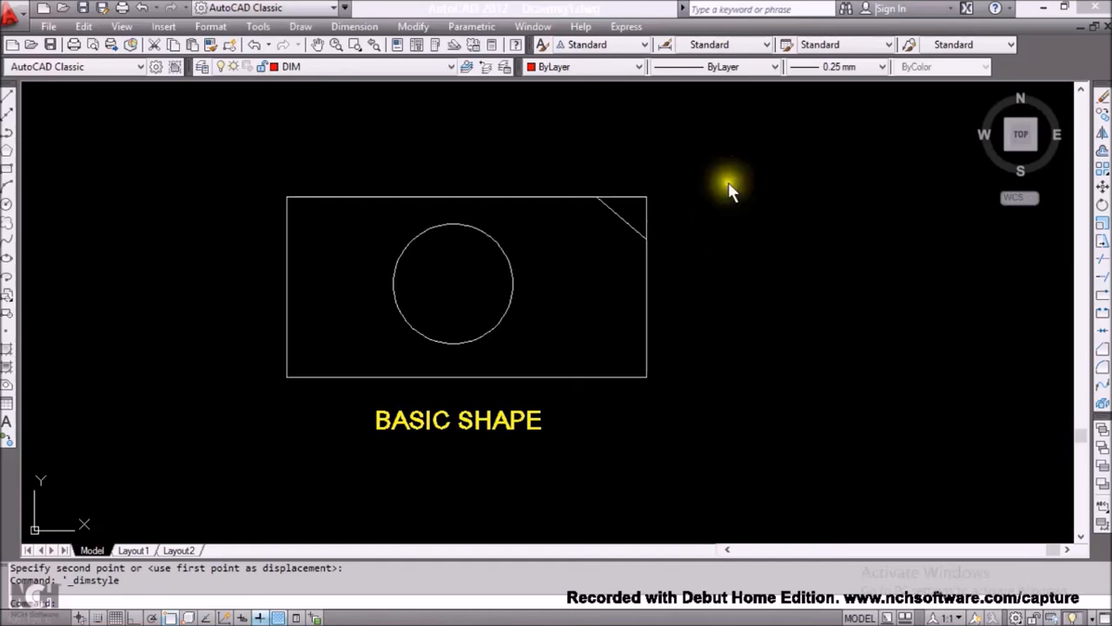
- Add a linear dimension for the rectangle's top edge and place it above the rectangle
click(357, 27)
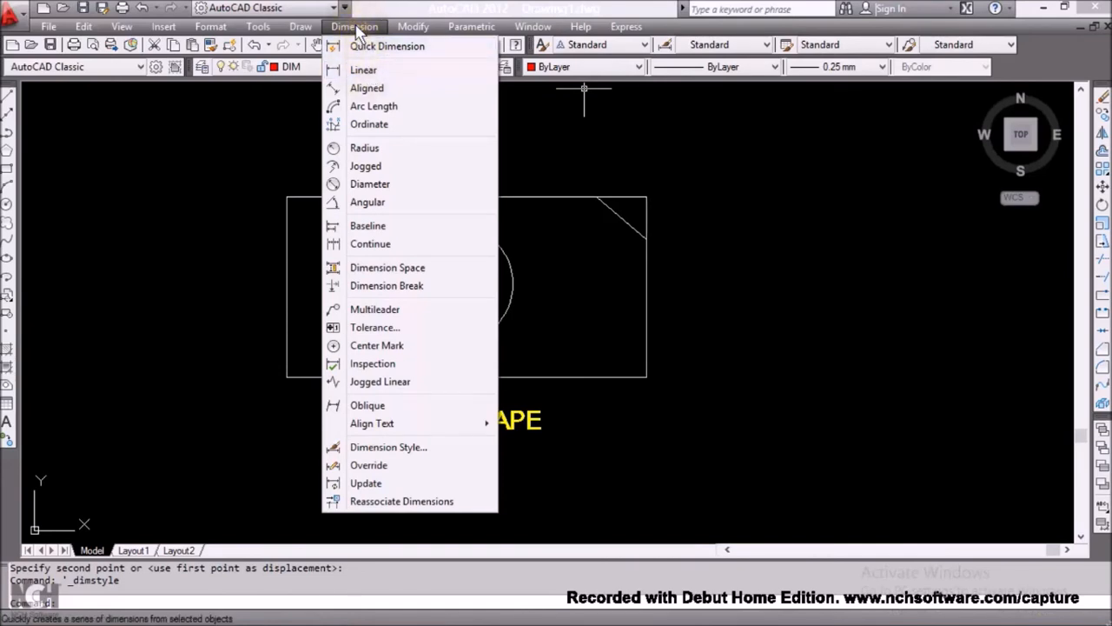
click(364, 68)
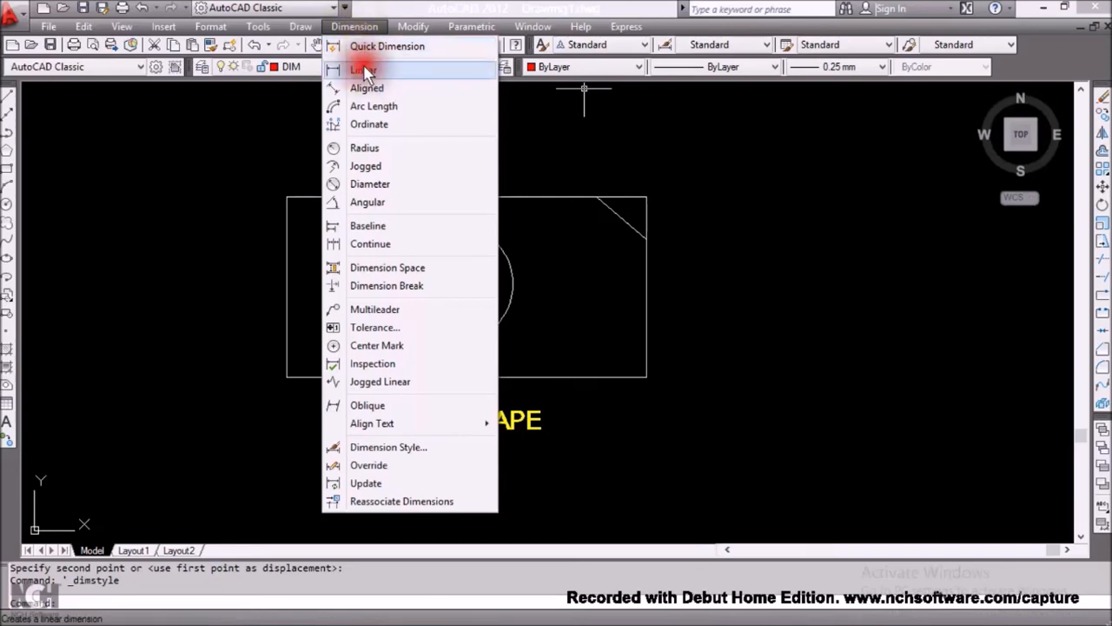
click(289, 198)
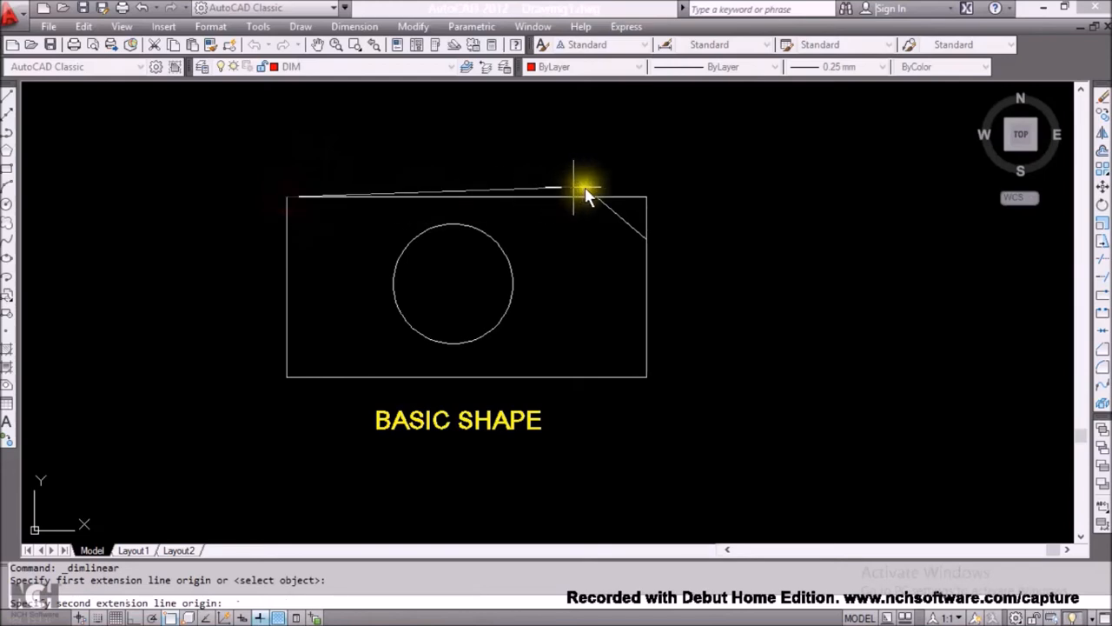
click(645, 194)
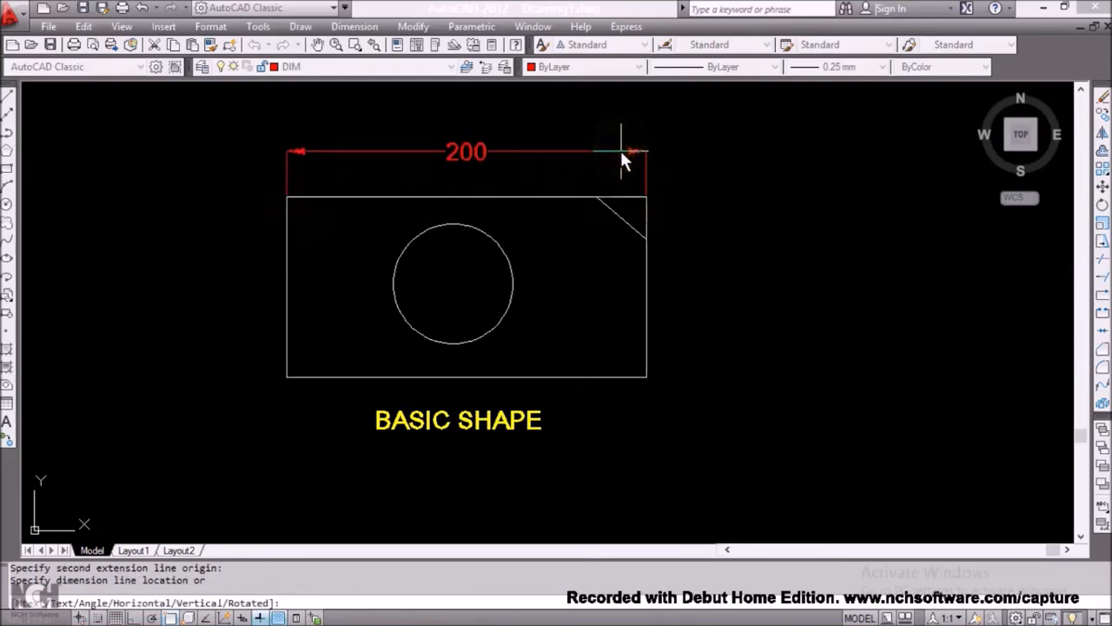
click(621, 151)
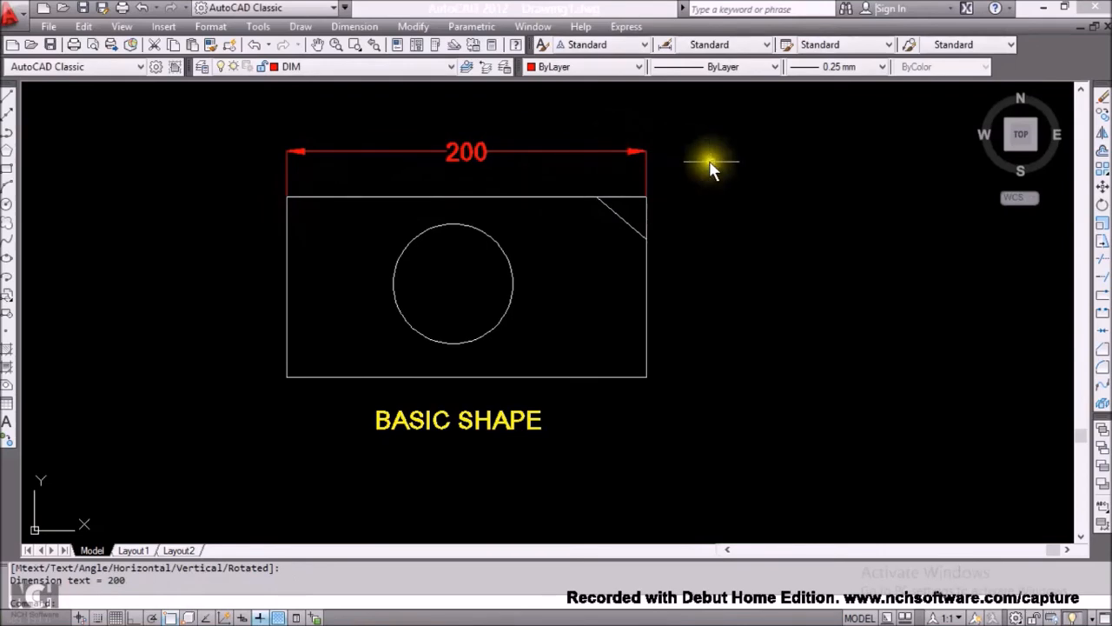
- Add a linear dimension for the rectangle's right edge and place it outside to the right of the shape
right_click(779, 133)
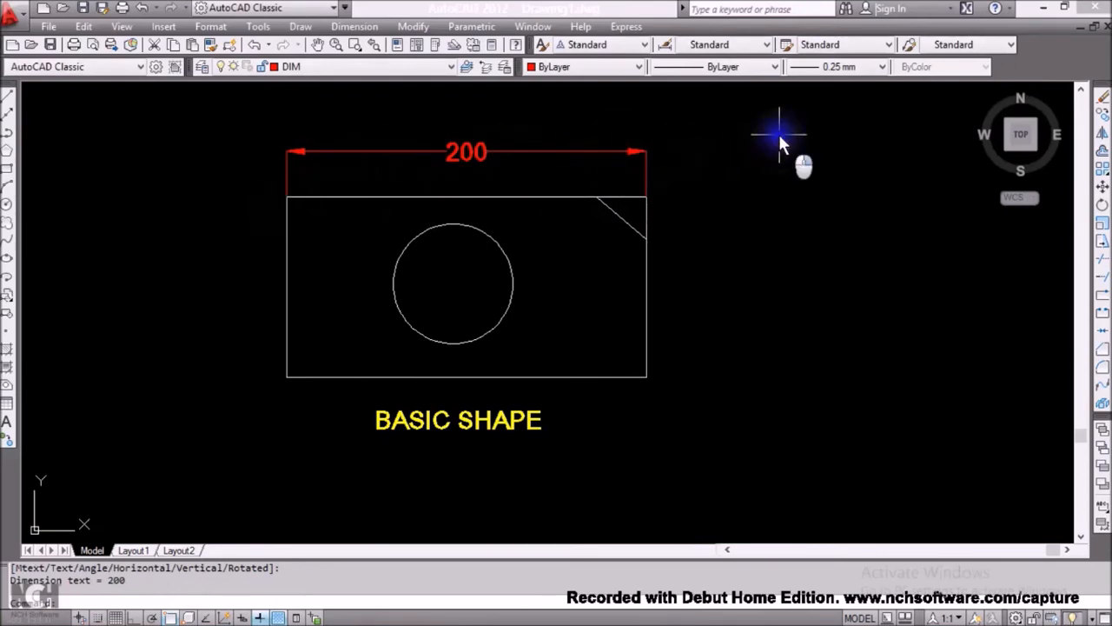
mouse_move(815, 166)
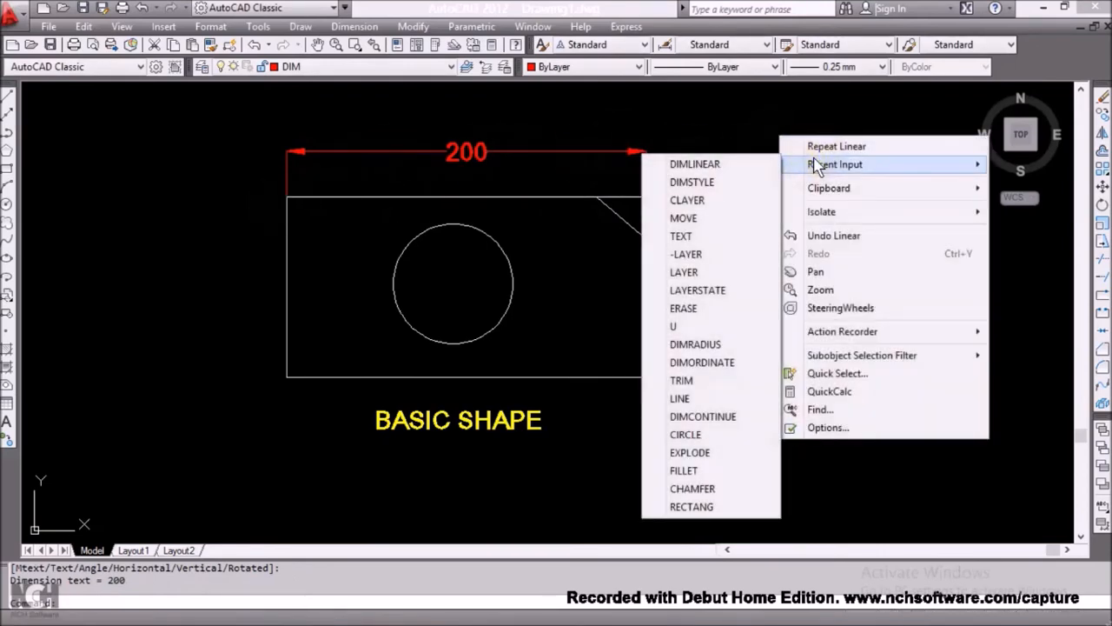
click(826, 147)
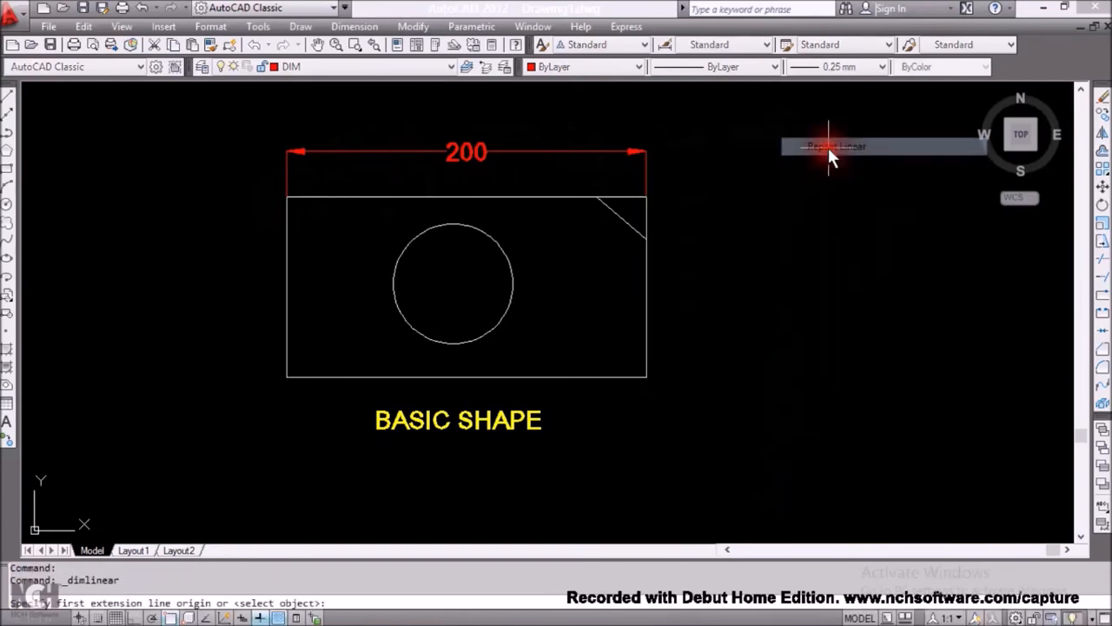
click(647, 198)
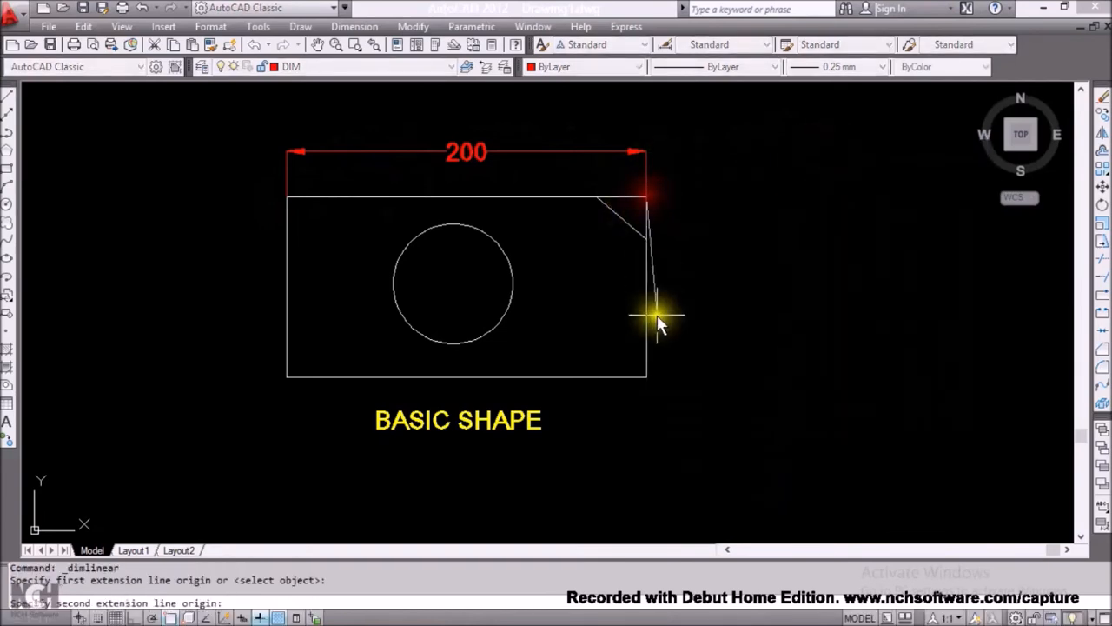
click(647, 377)
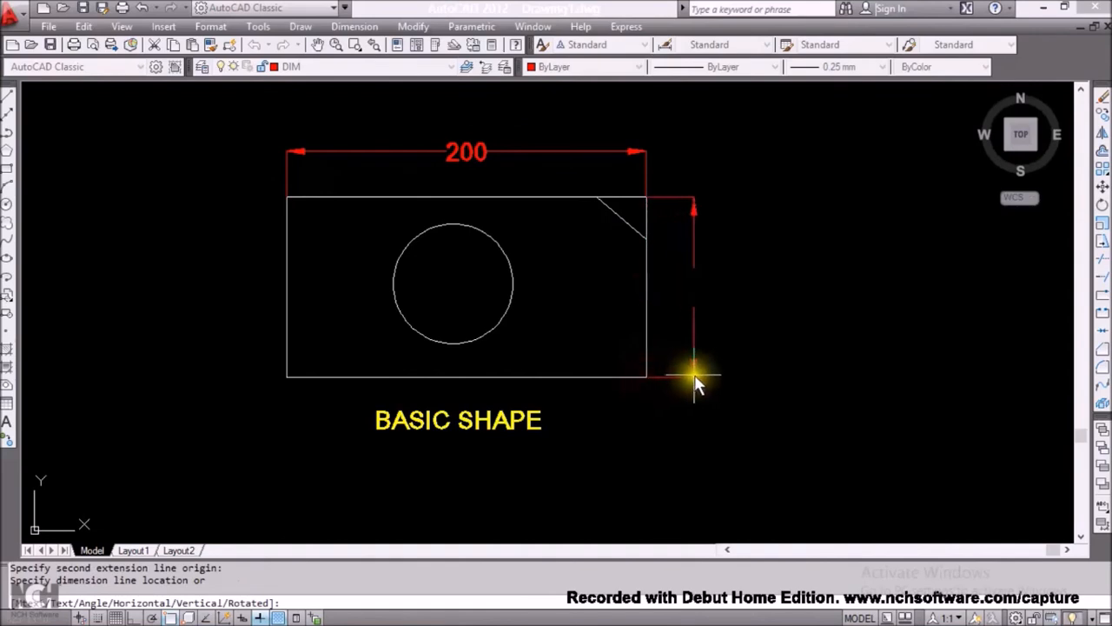
click(721, 376)
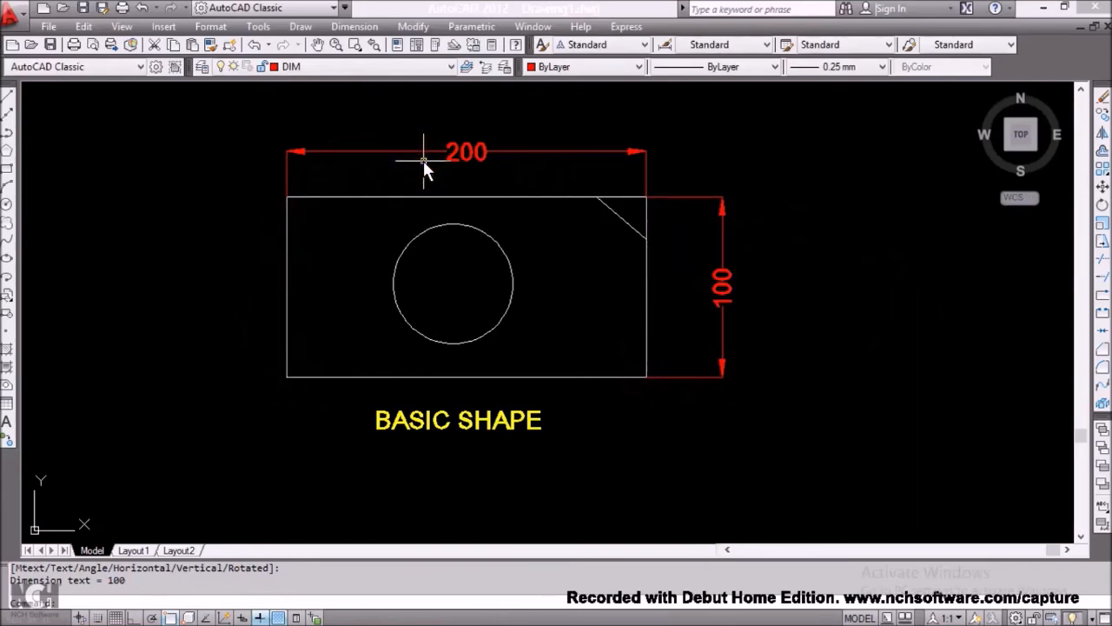
- Add an aligned dimension to the diagonal line at the rectangle's upper-right corner, placed on its inner side
click(369, 27)
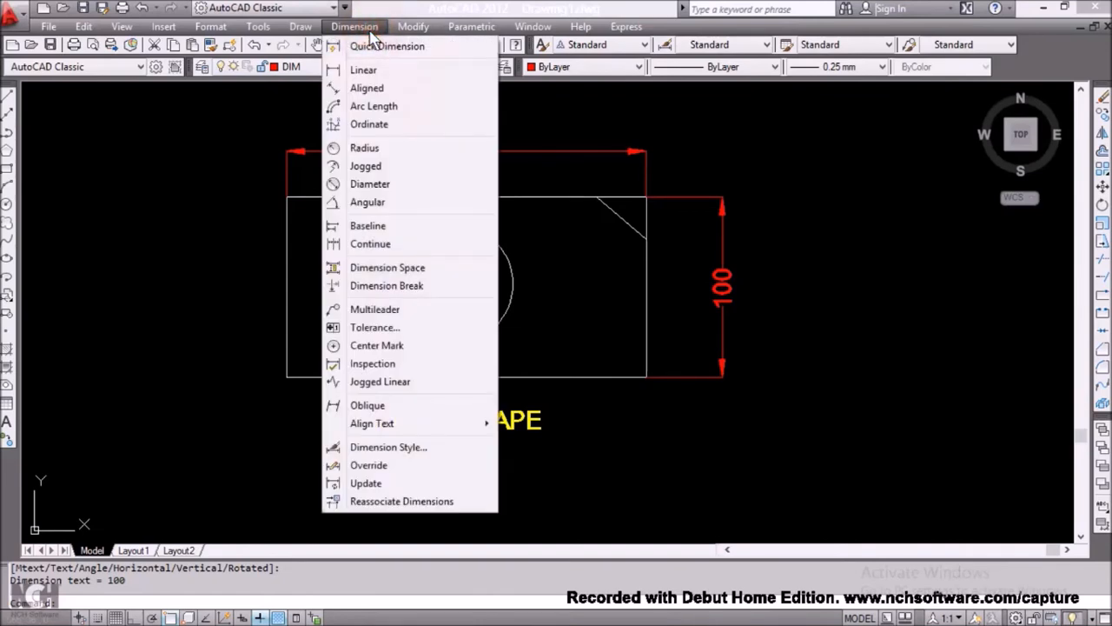
click(375, 87)
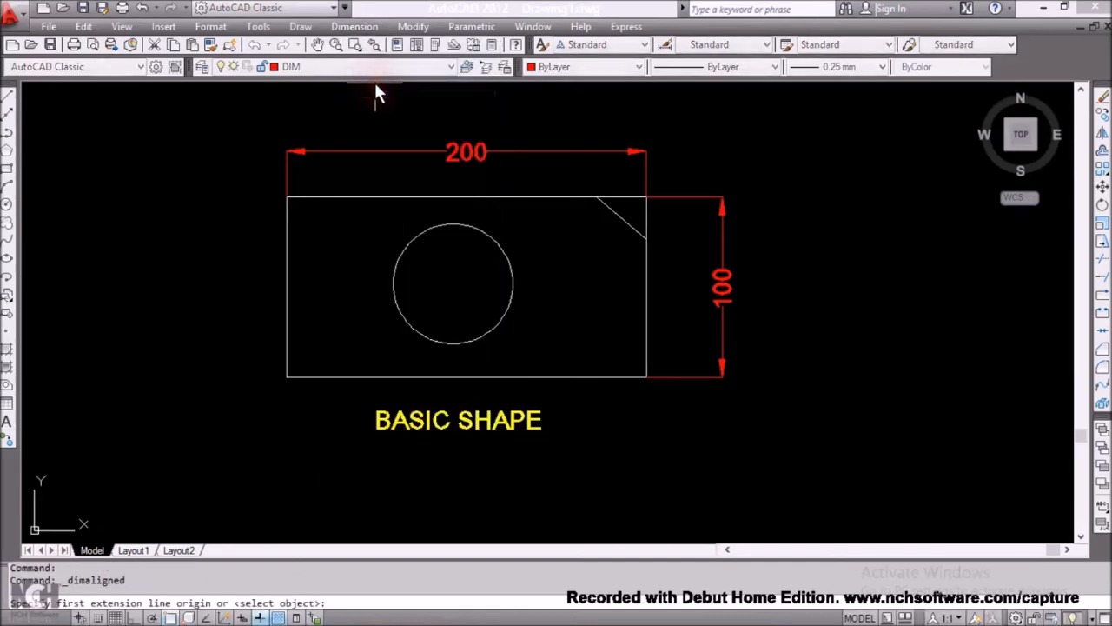
click(597, 199)
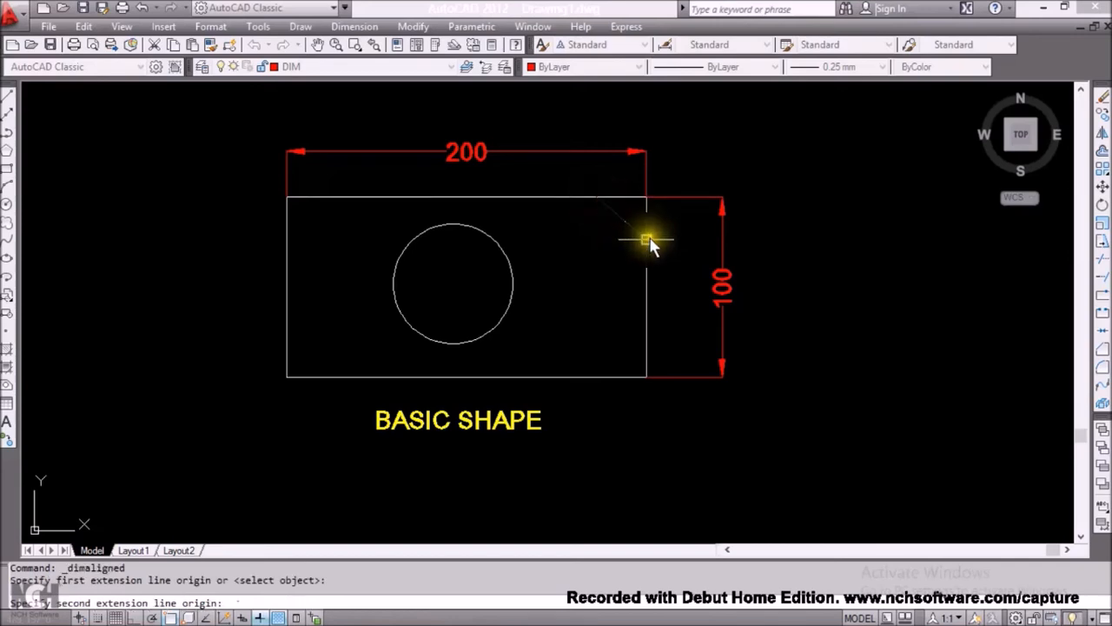
click(647, 237)
click(627, 259)
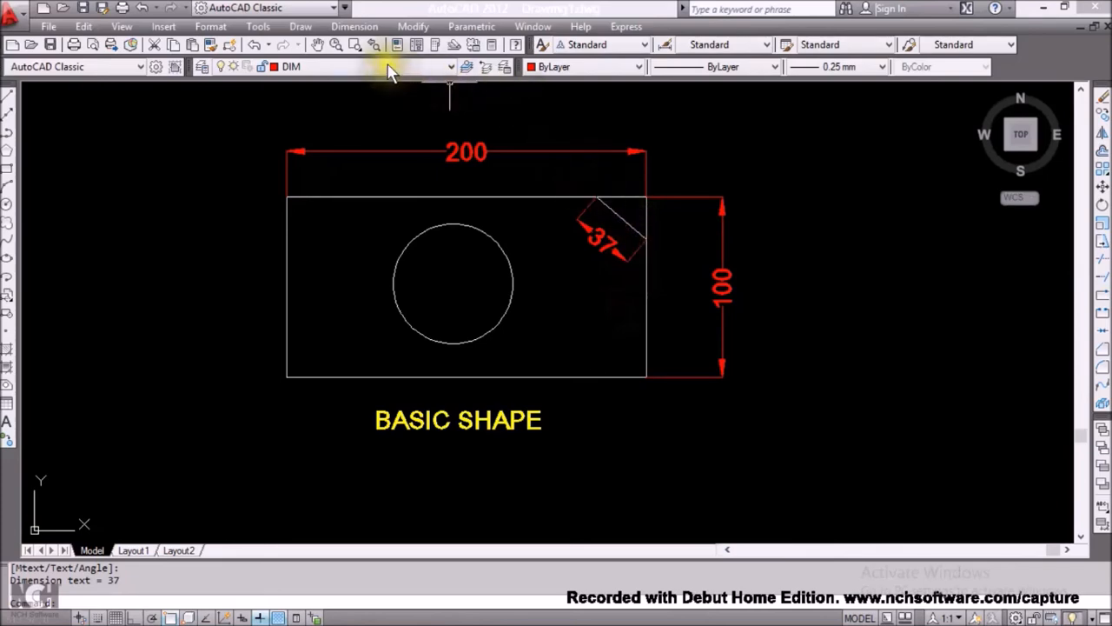
- Add a radius dimension to the circle, with its text inside the rectangle to the circle's lower right
click(358, 27)
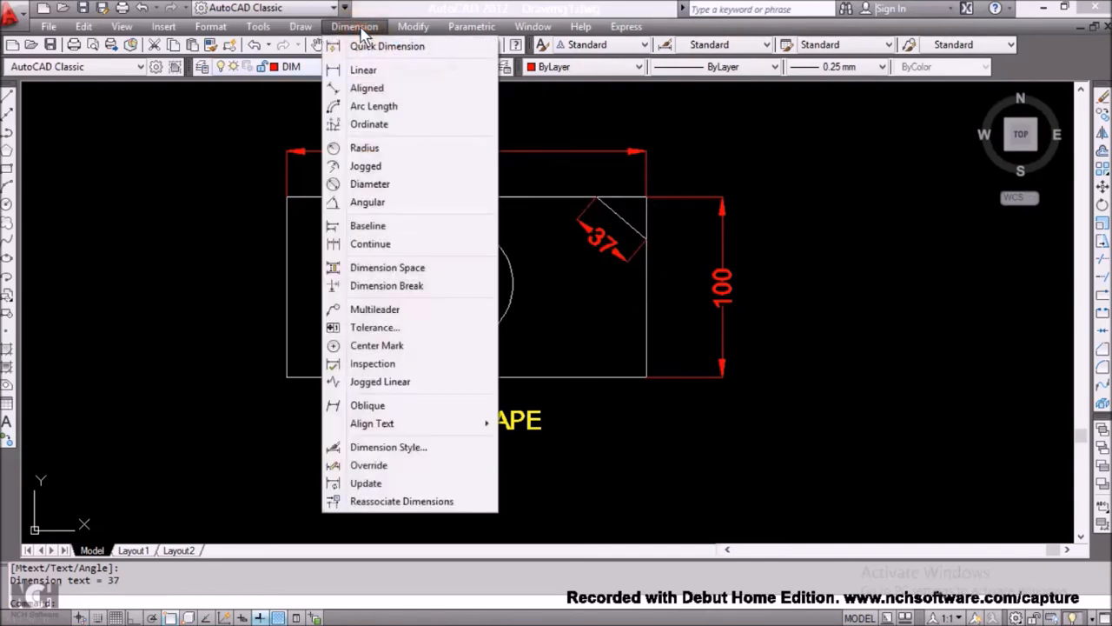
click(387, 149)
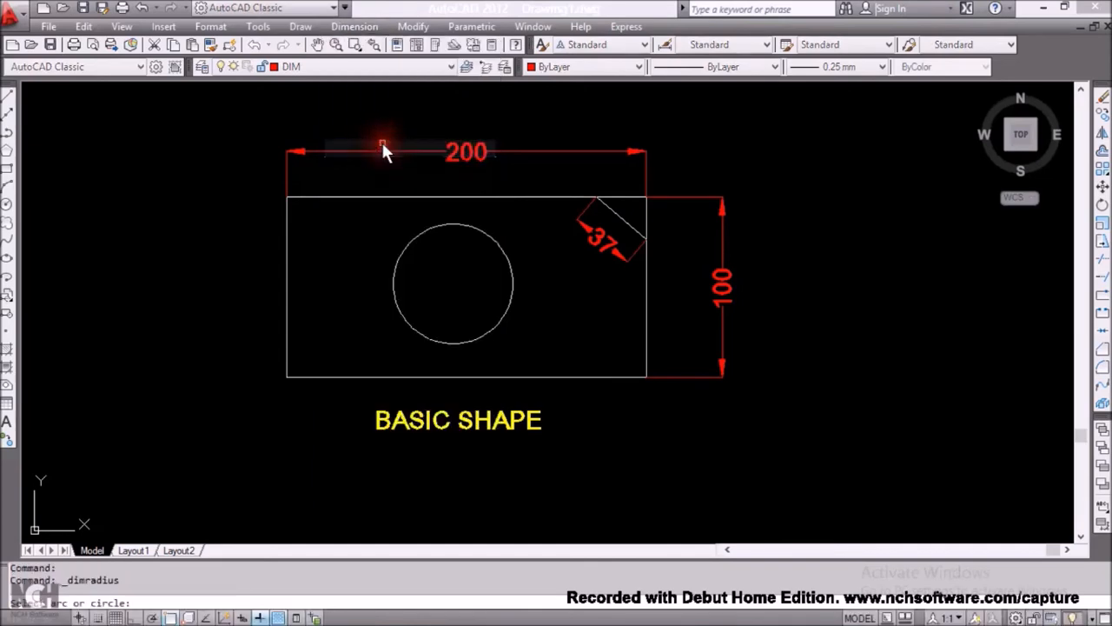
click(508, 258)
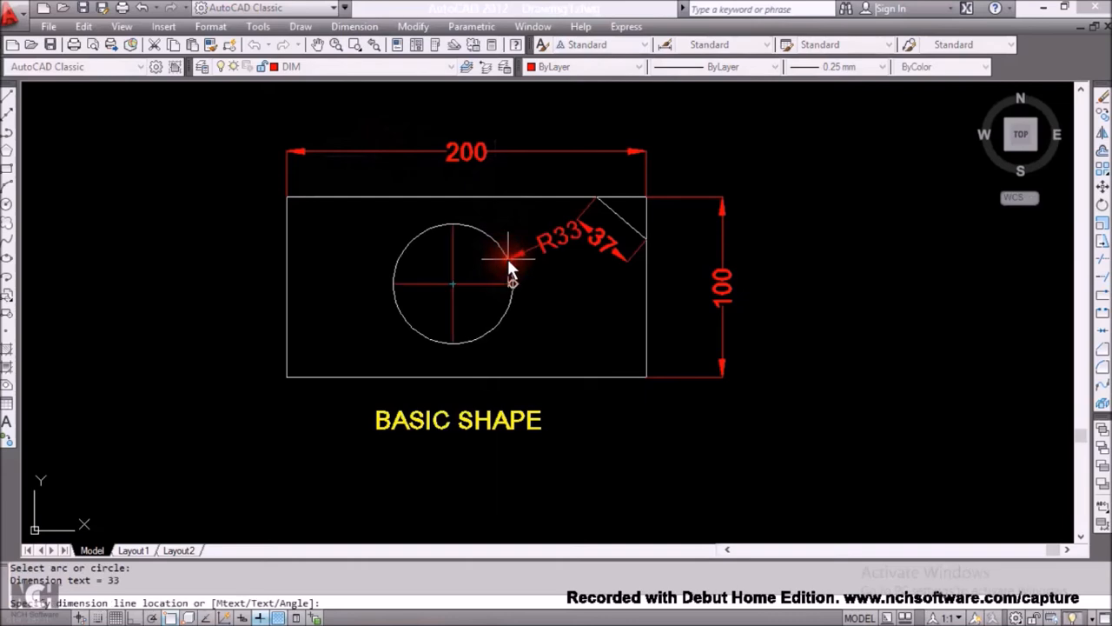
click(595, 336)
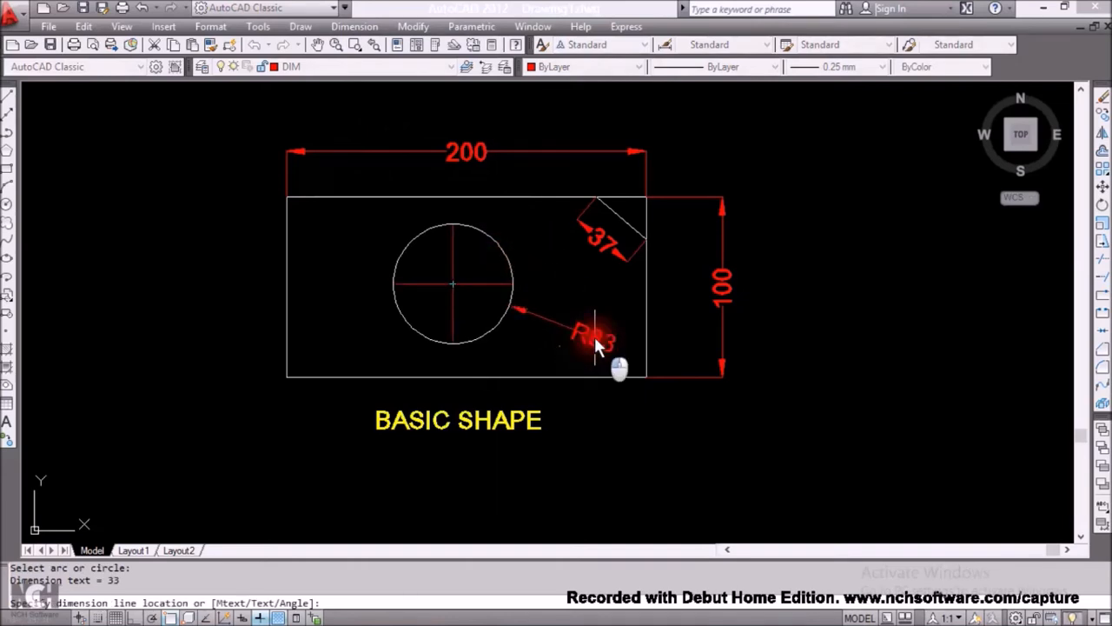
click(615, 356)
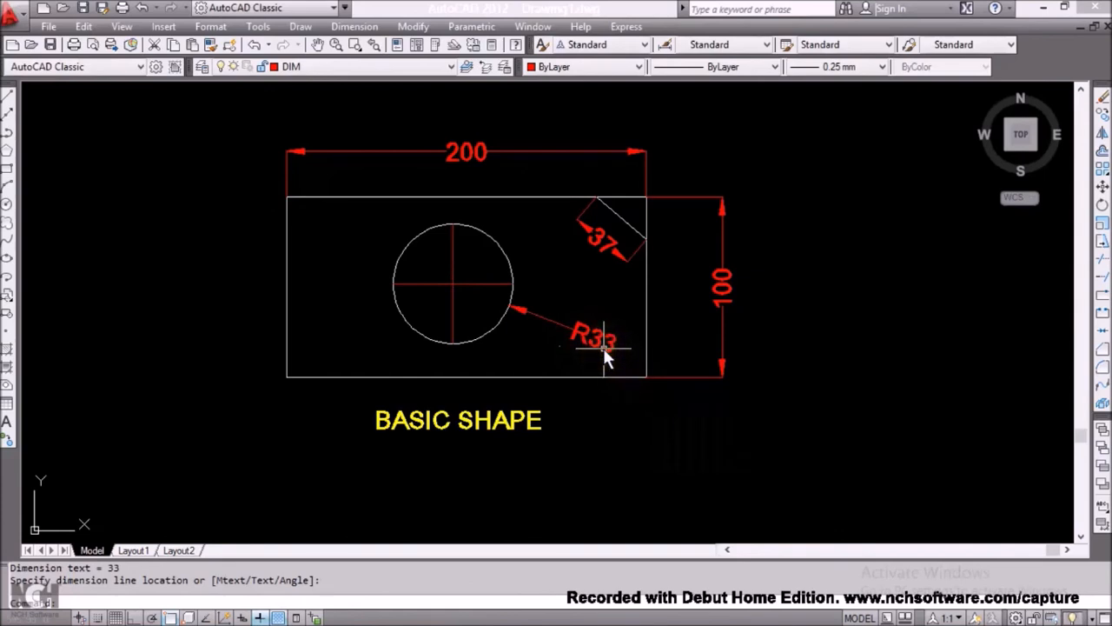
click(584, 336)
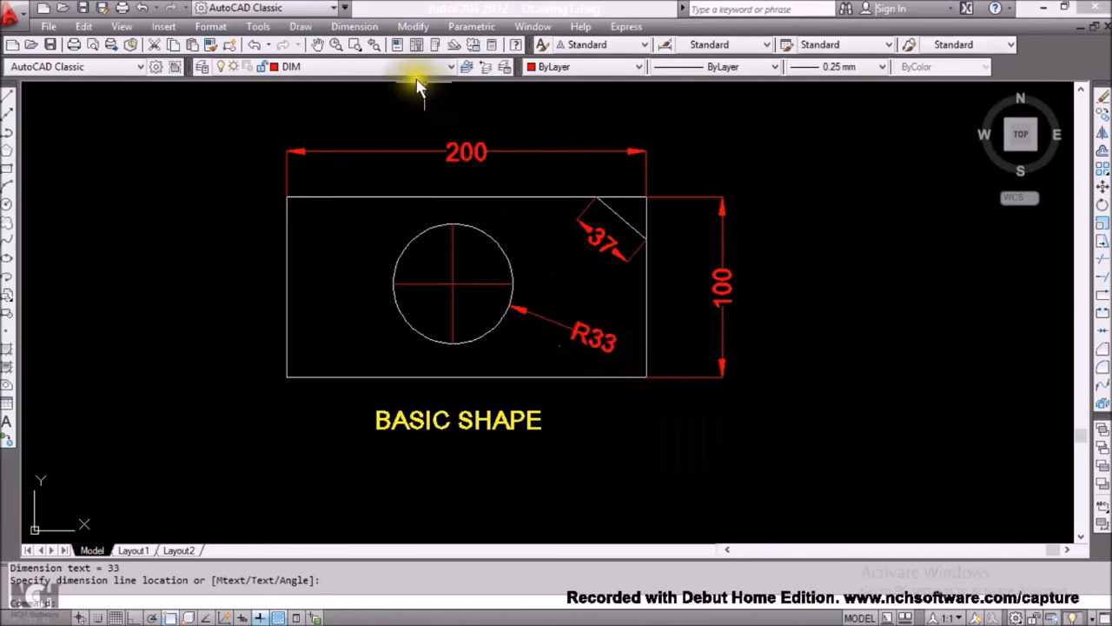
- Add a diameter dimension to the circle, with its text inside the rectangle to the circle's lower left
click(347, 27)
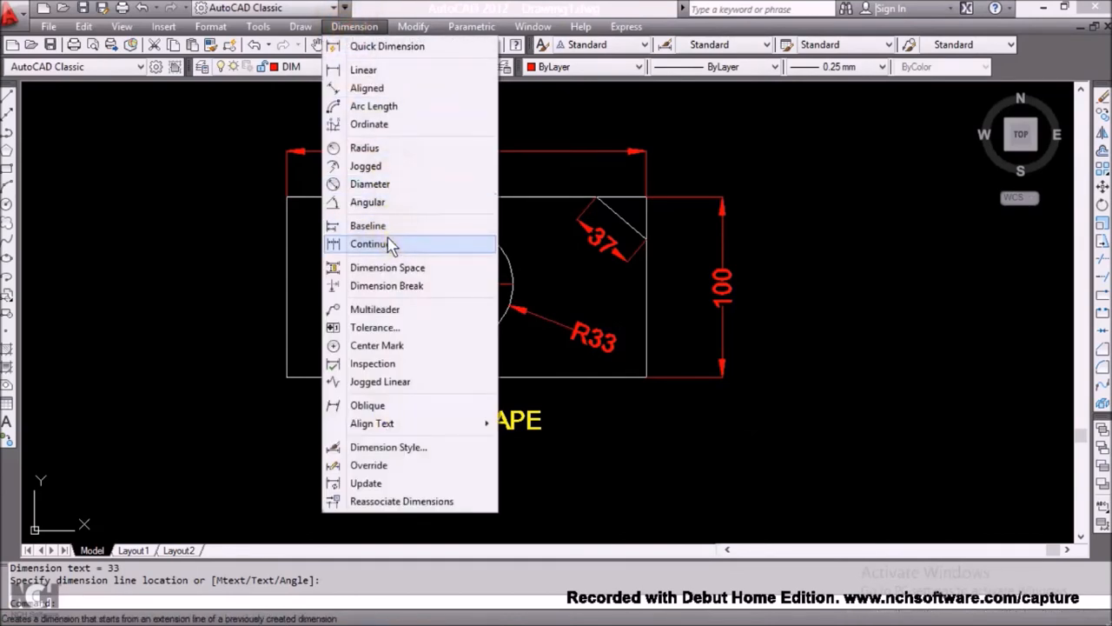
click(382, 184)
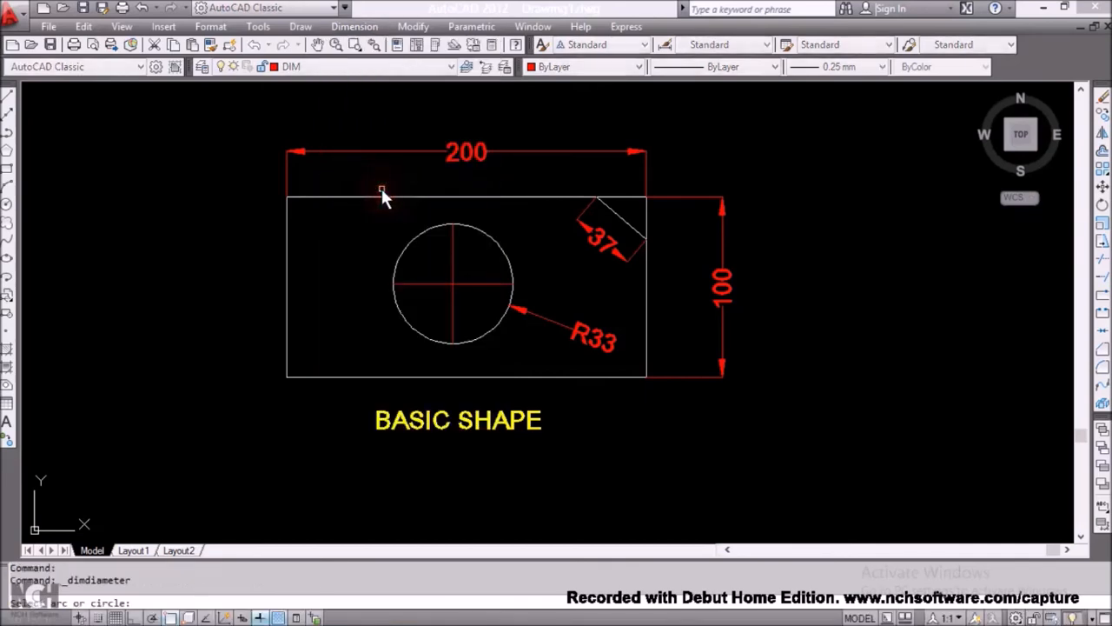
click(405, 247)
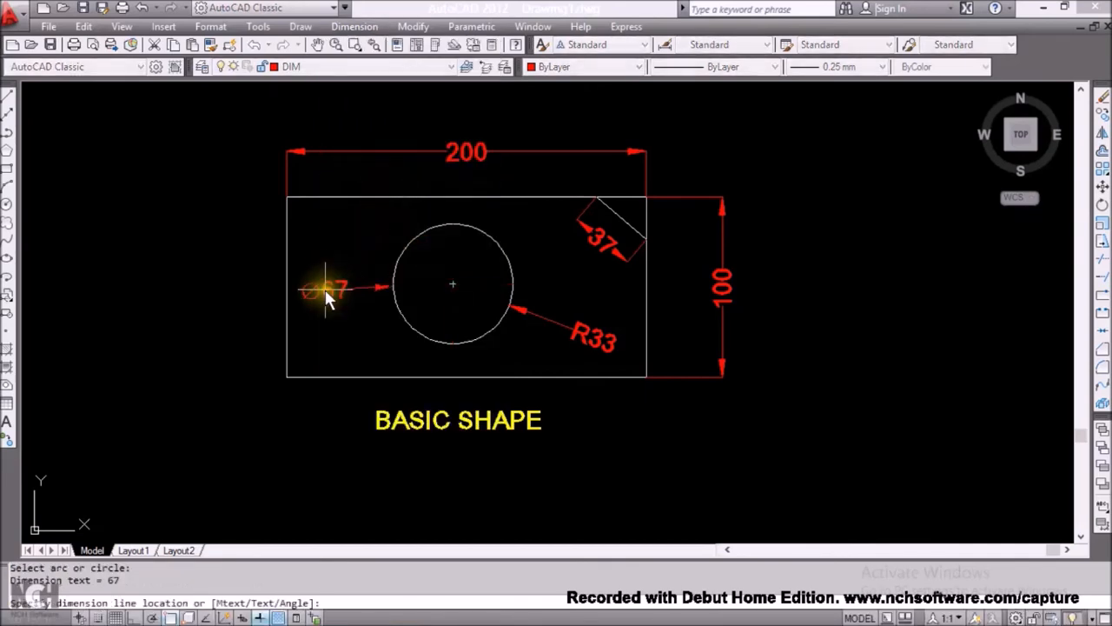
click(328, 322)
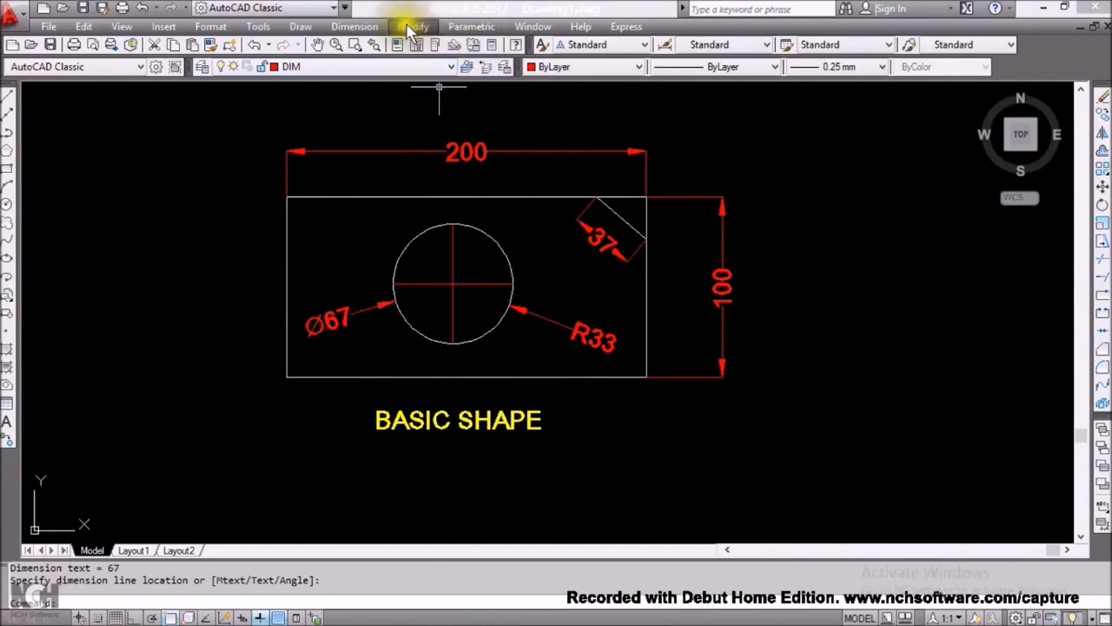
- Add an angular dimension between the rectangle's top and left edges, placed inside the upper-left corner
click(356, 26)
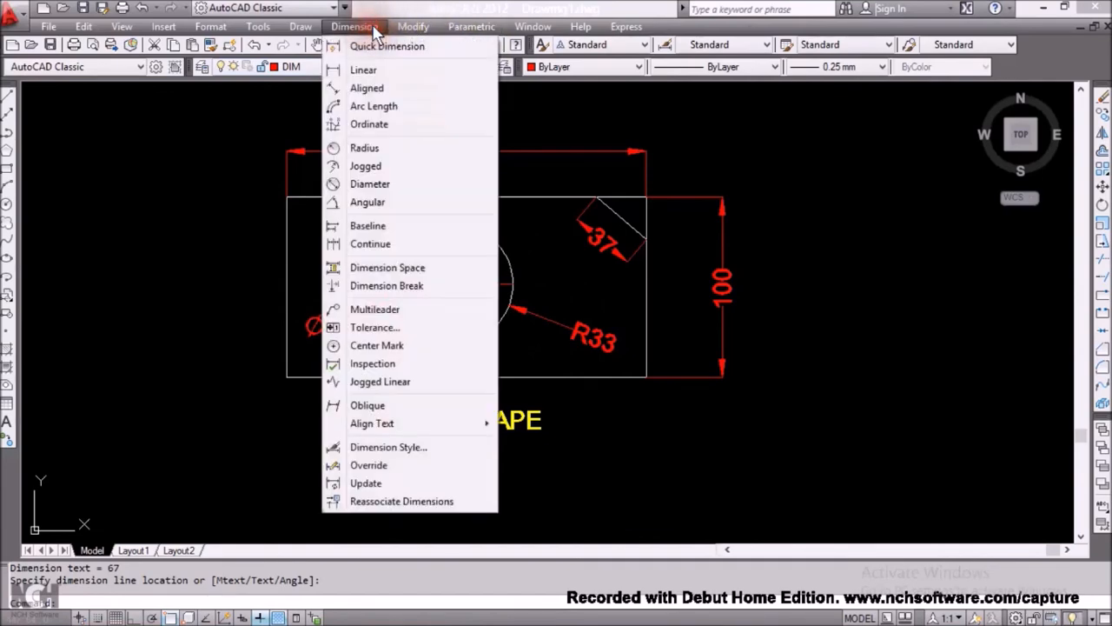
click(369, 204)
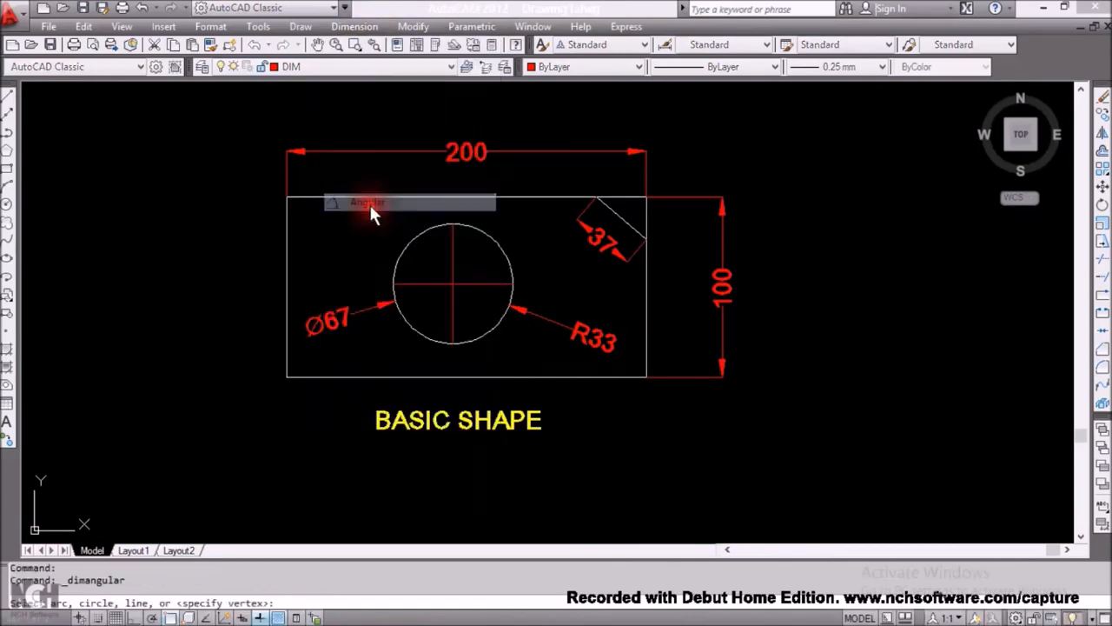
click(300, 198)
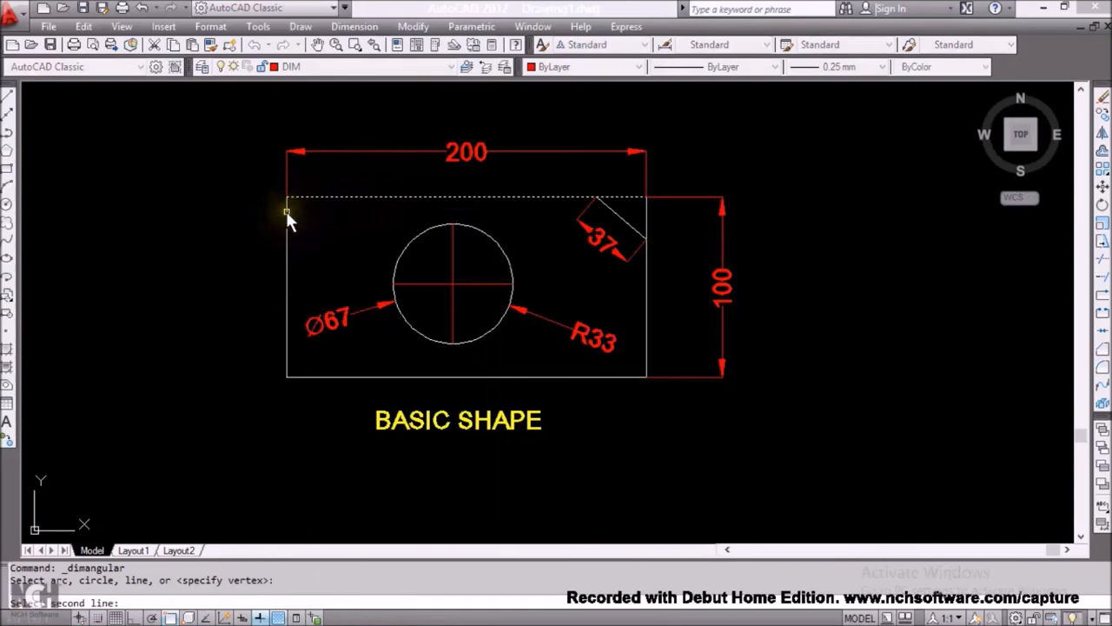
click(287, 212)
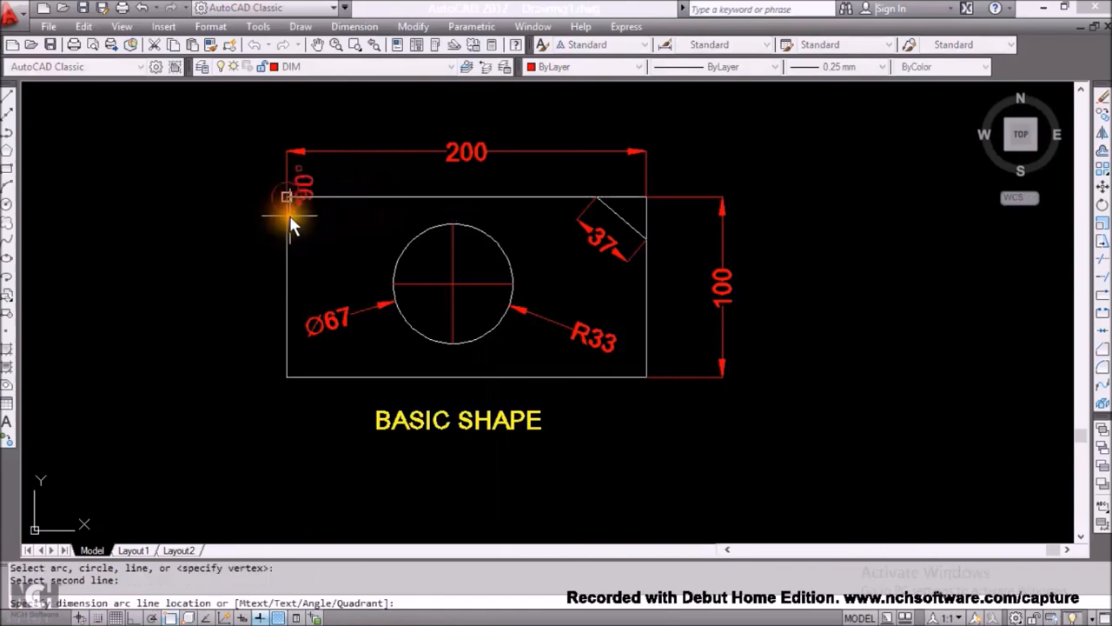
click(332, 236)
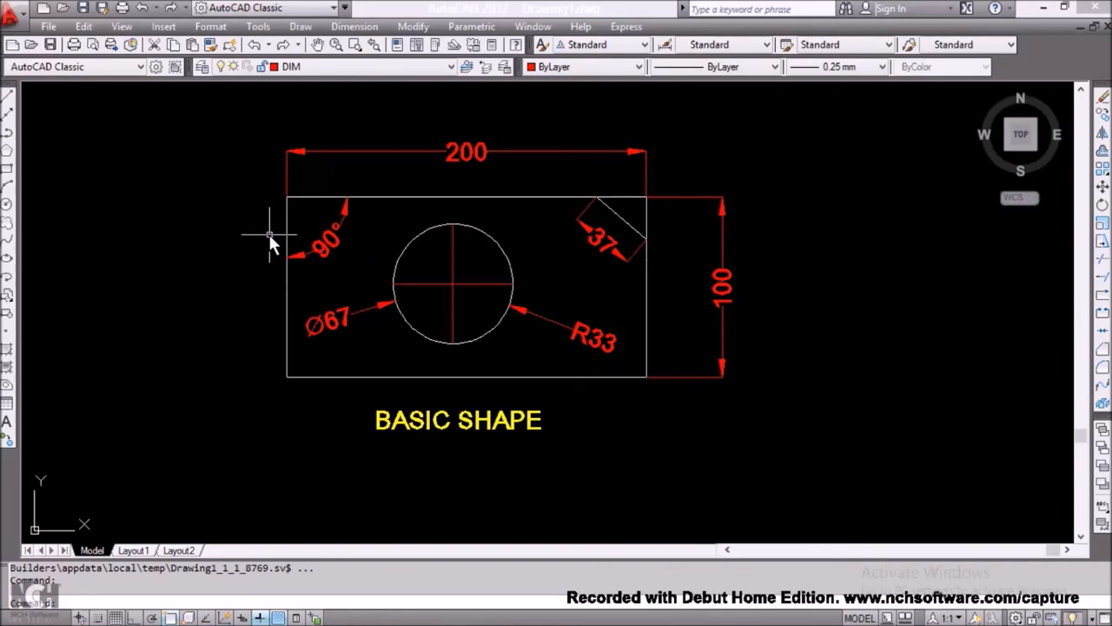
- Turn off the DIM layer to hide the dimensions and acknowledge the current-layer warning
click(448, 68)
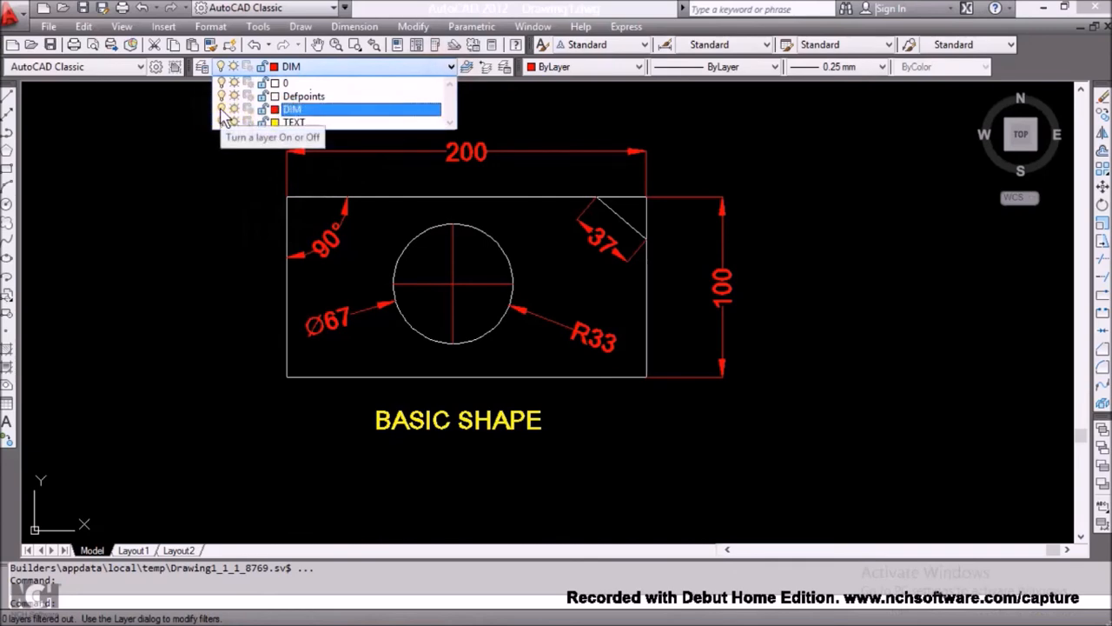
click(221, 109)
click(206, 198)
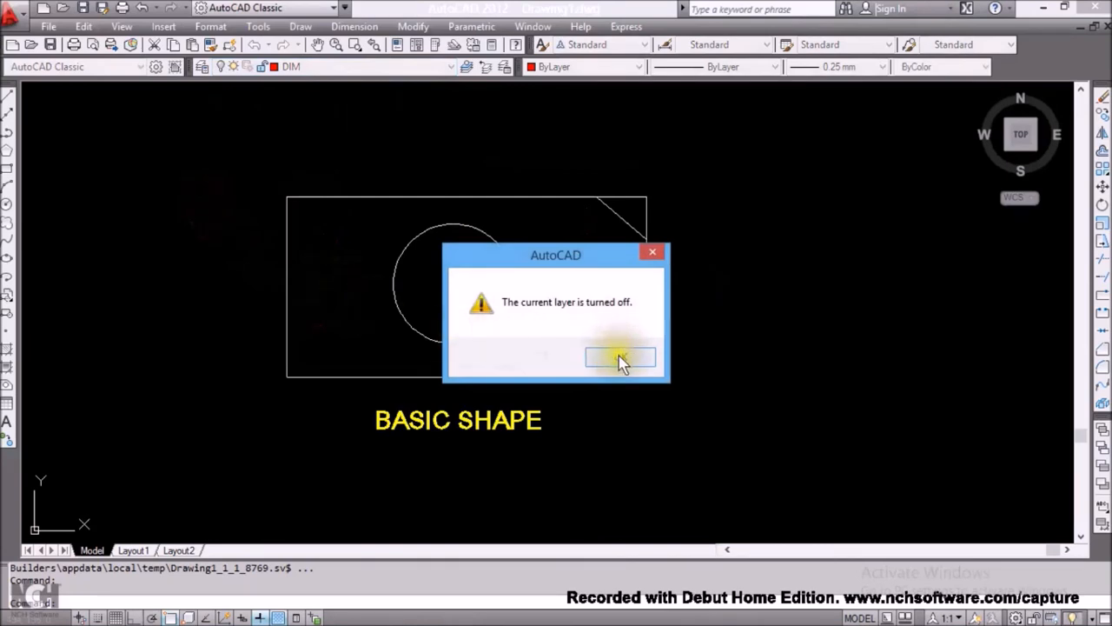
click(619, 355)
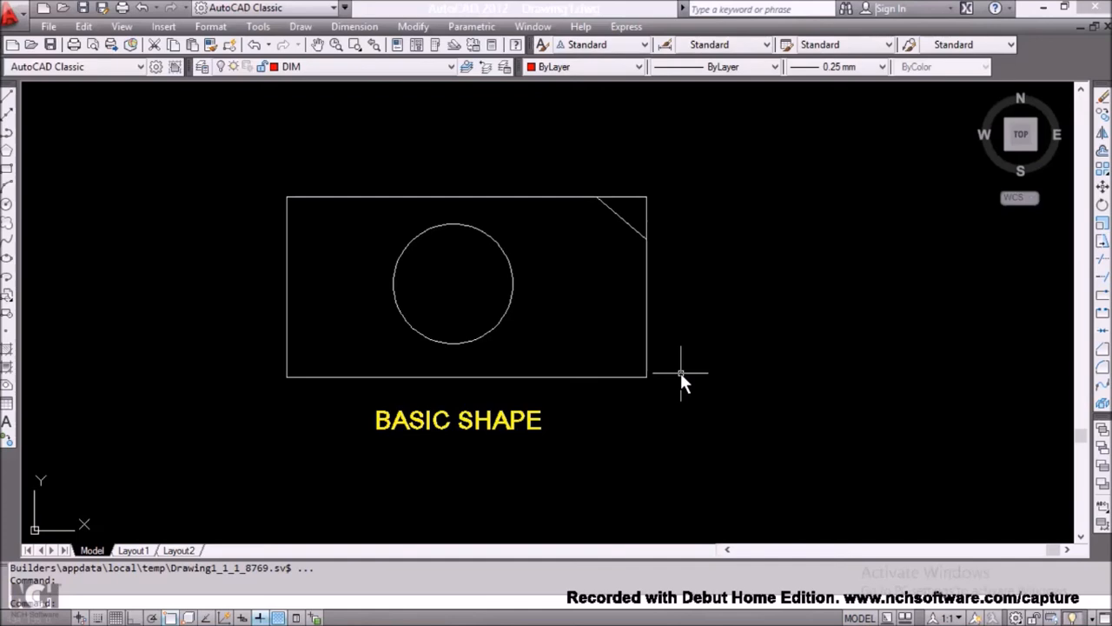
- Turn the DIM layer back on to show the dimensions again
click(449, 68)
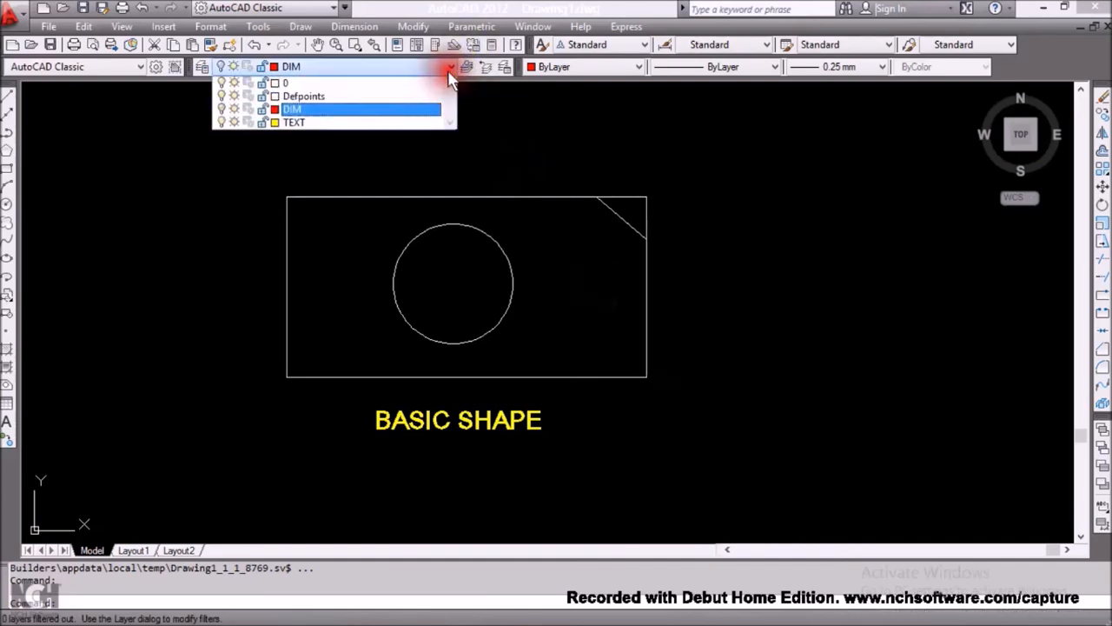
click(222, 110)
click(198, 210)
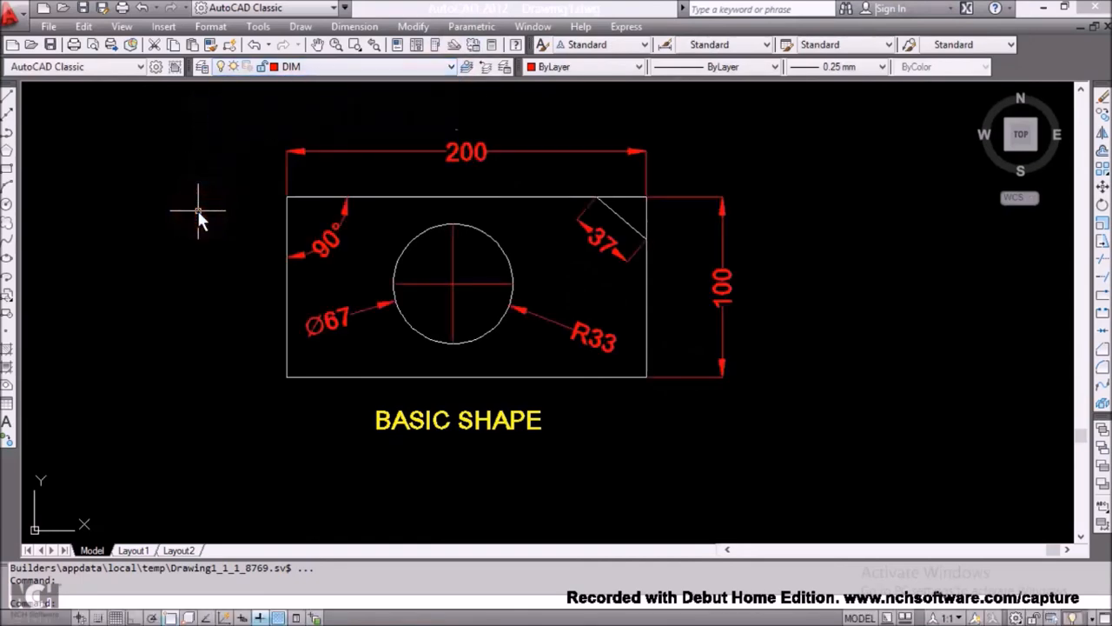